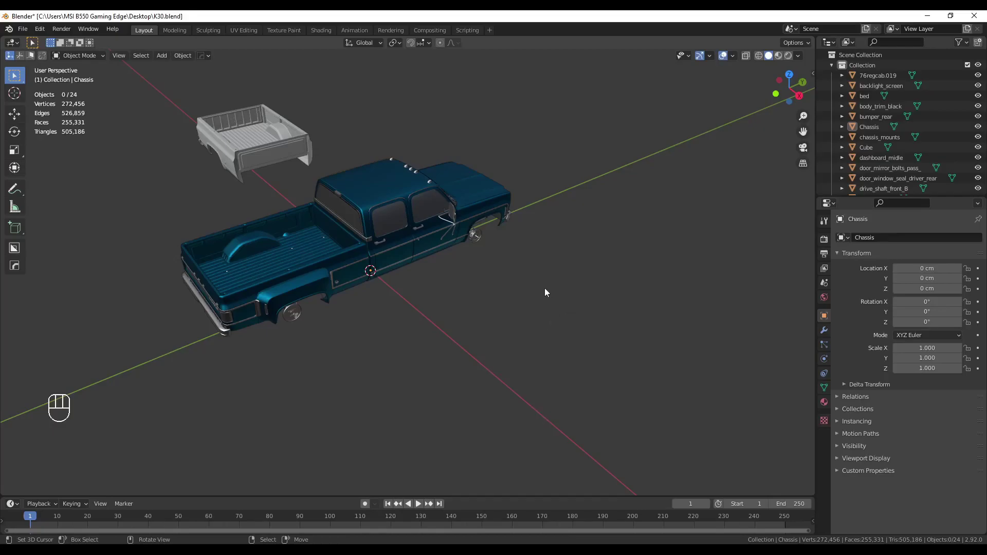
Orbit around the truck, selecting the separate bed, then the hood to inspect its mesh
{"action": "middle_click_drag", "start_coordinate": [546, 292], "coordinate": [438, 358]}
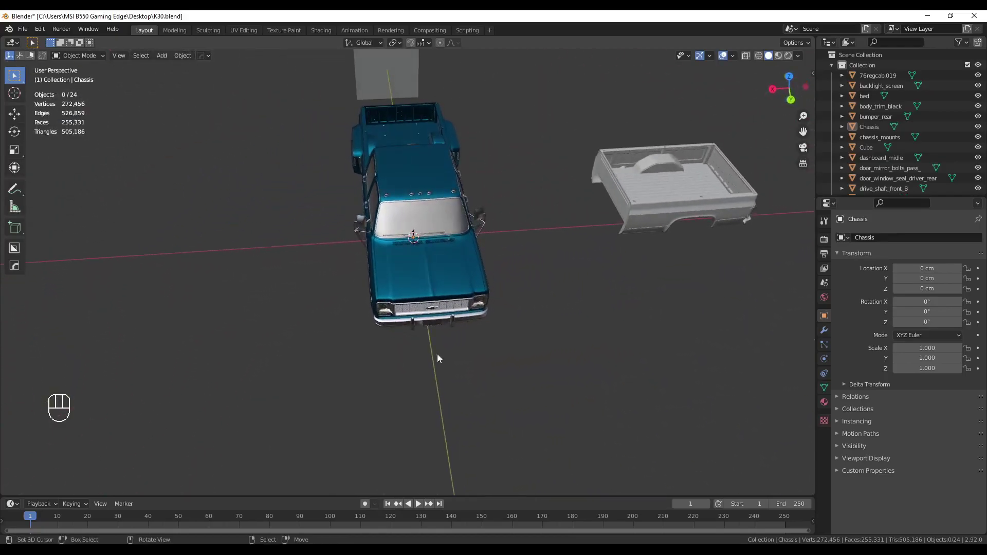
{"action": "middle_click_drag", "start_coordinate": [467, 404], "coordinate": [421, 360]}
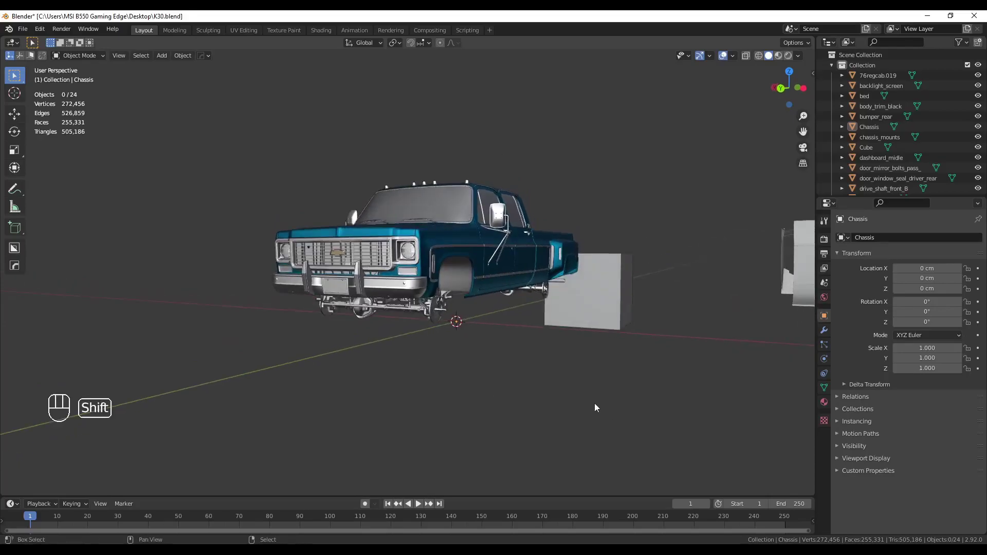
{"action": "middle_click_drag", "start_coordinate": [594, 403], "coordinate": [640, 401], "text": "shift"}
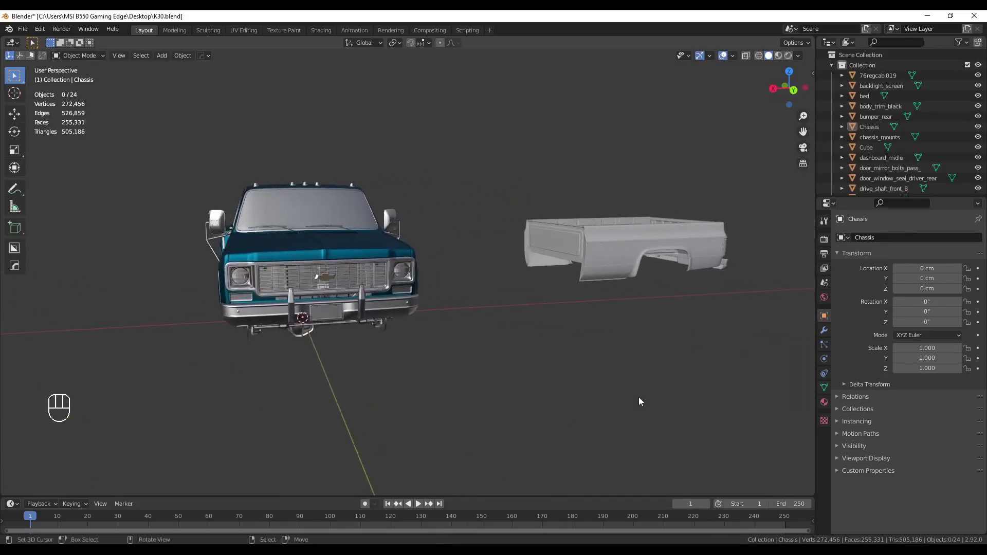
{"action": "left_click", "coordinate": [599, 247]}
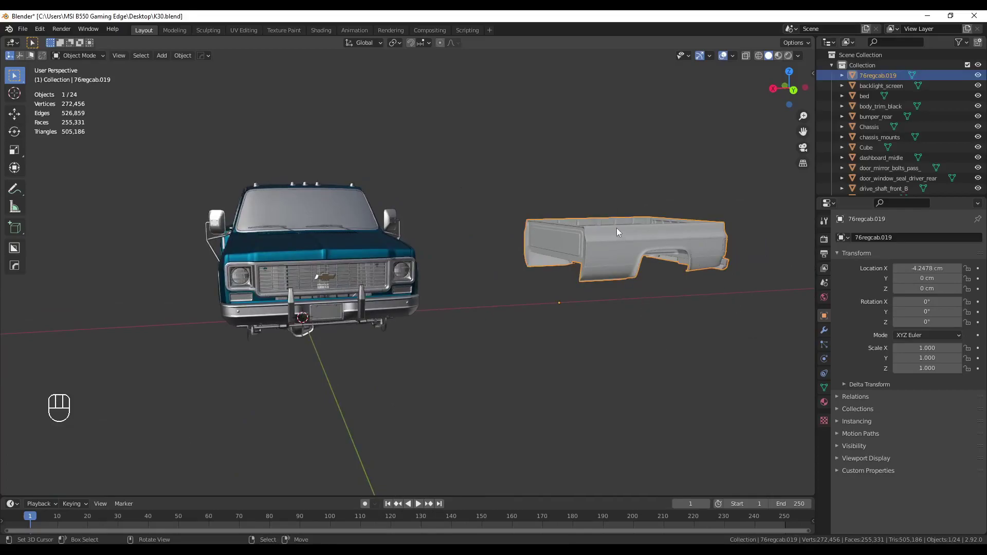
{"action": "middle_click_drag", "start_coordinate": [496, 236], "coordinate": [508, 262]}
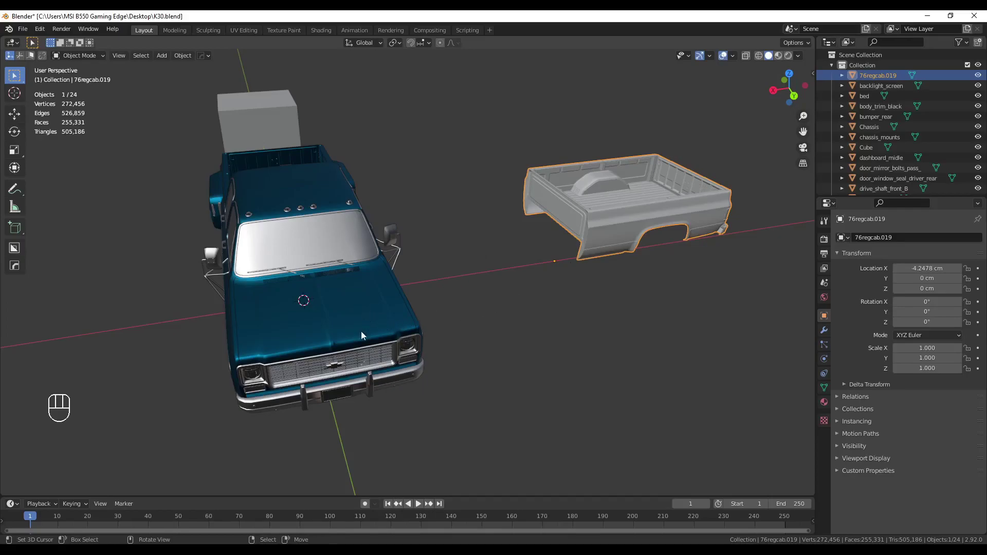
{"action": "left_click", "coordinate": [338, 327]}
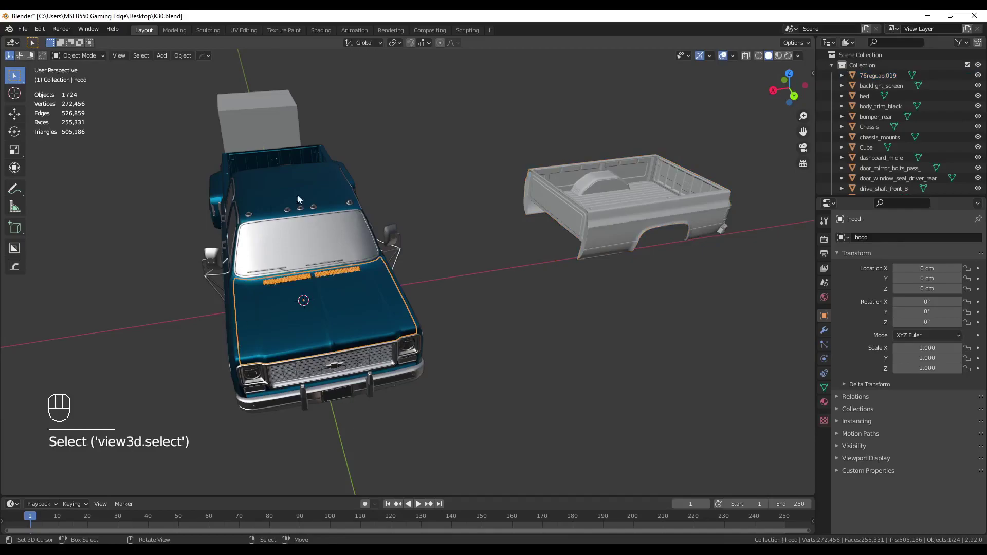
{"action": "middle_click_drag", "start_coordinate": [156, 276], "coordinate": [363, 283], "text": "shift"}
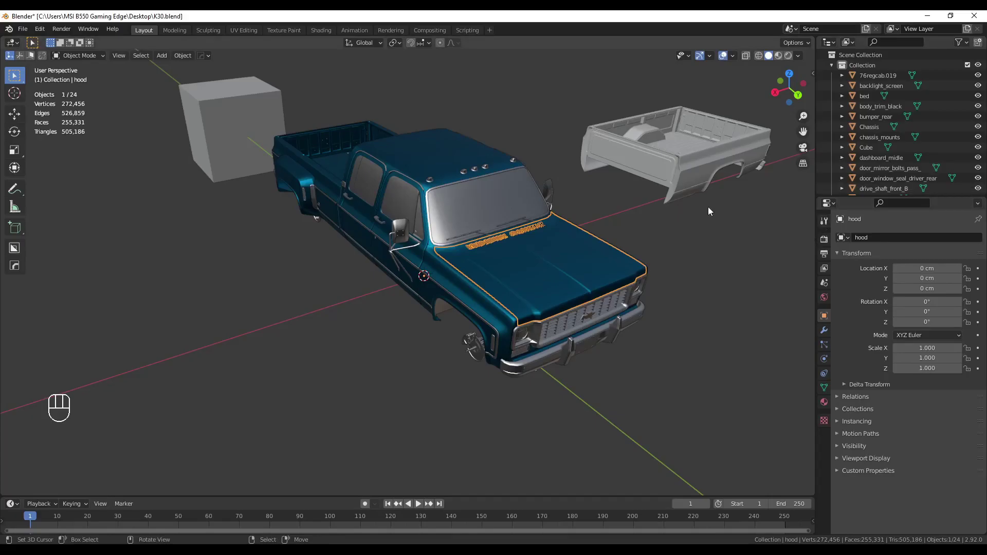
{"action": "middle_click_drag", "start_coordinate": [687, 211], "coordinate": [639, 193]}
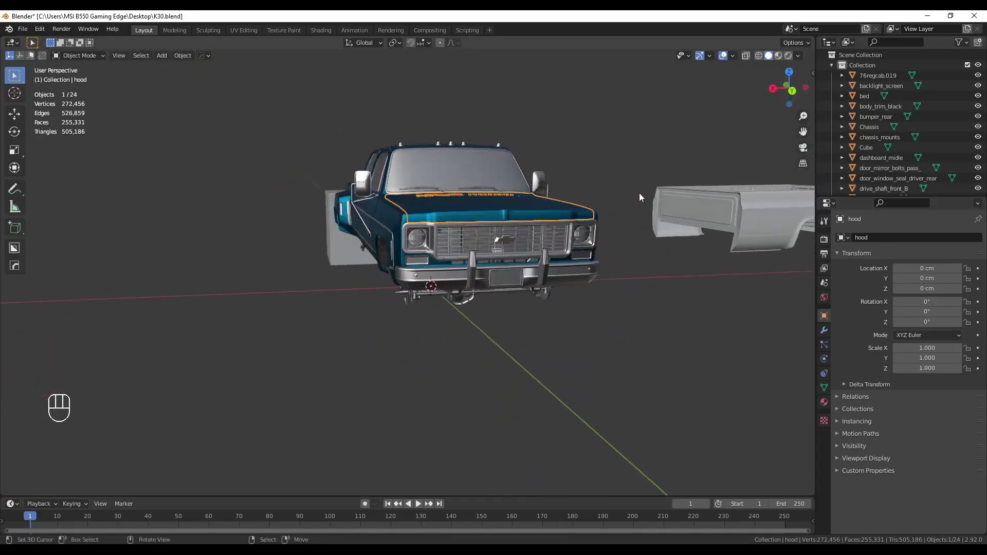
{"action": "middle_click_drag", "start_coordinate": [572, 206], "coordinate": [587, 295]}
{"action": "key", "text": "Tab"}
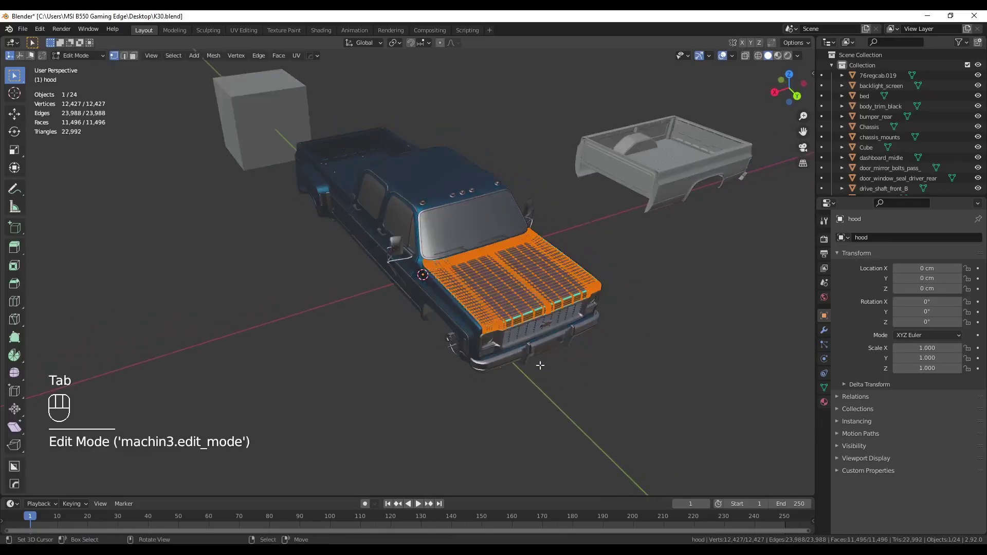
{"action": "key", "text": "Tab"}
Inspect the Chassis, fender_rear and body_trim_black meshes in edit mode one by one
{"action": "left_click", "coordinate": [400, 180]}
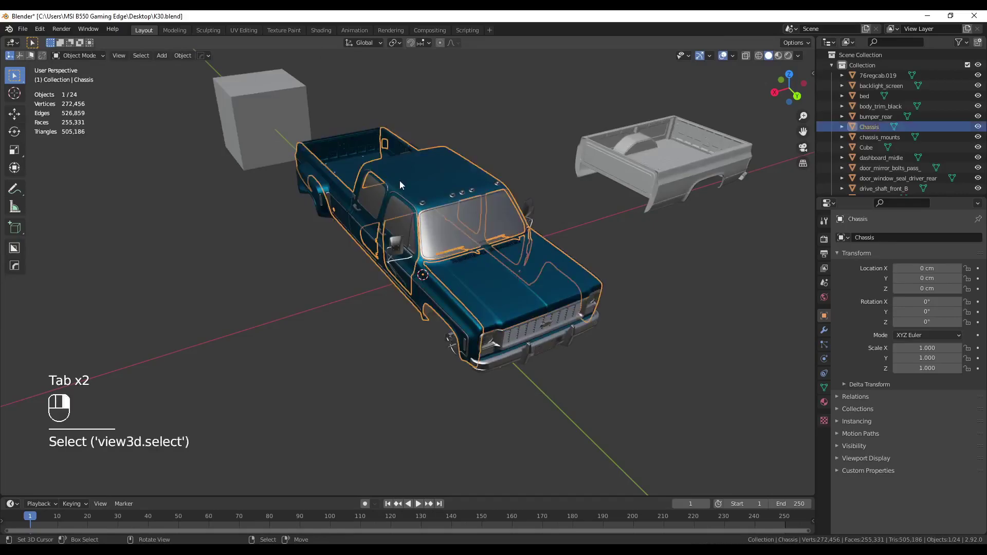
{"action": "middle_click_drag", "start_coordinate": [370, 207], "coordinate": [217, 166]}
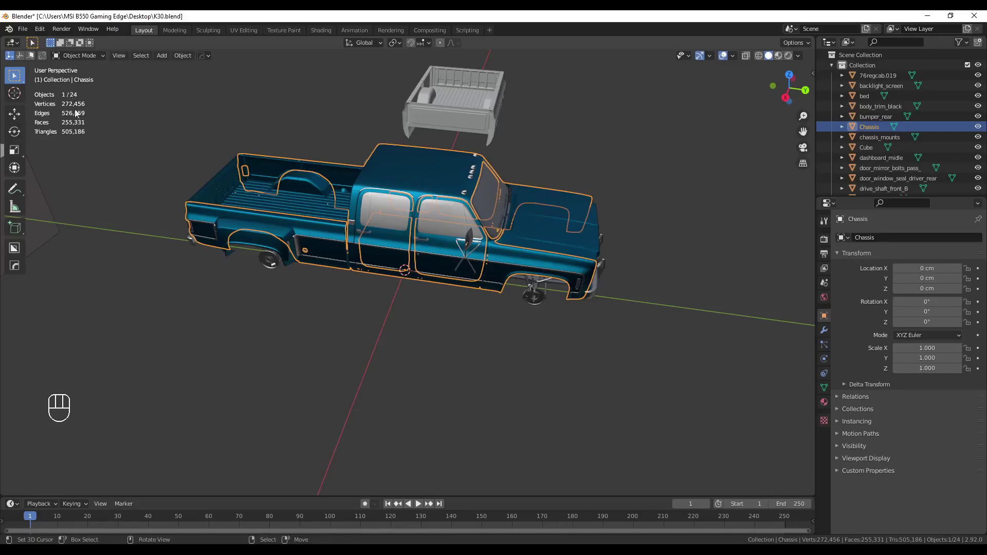
{"action": "key", "text": "Tab"}
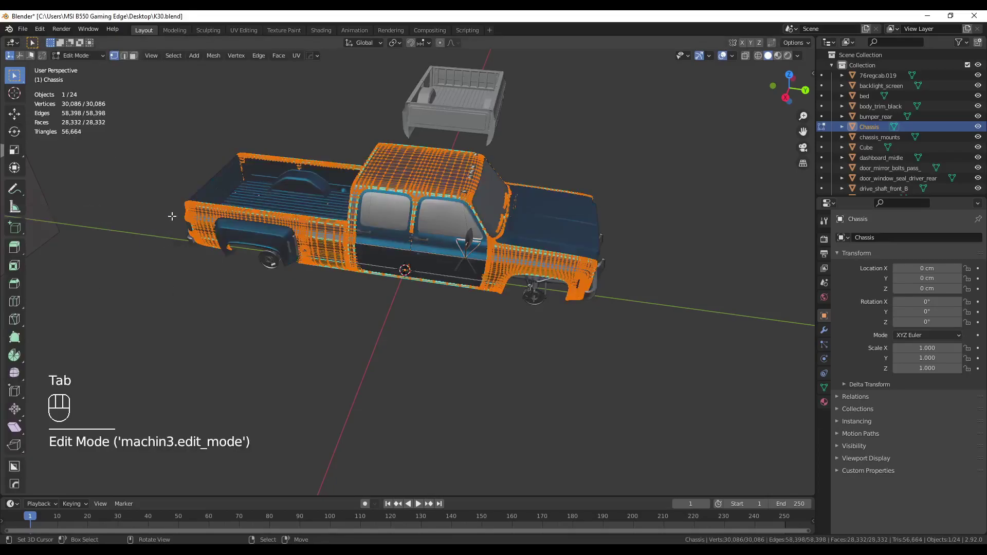
{"action": "key", "text": "Tab"}
{"action": "left_click", "coordinate": [279, 242]}
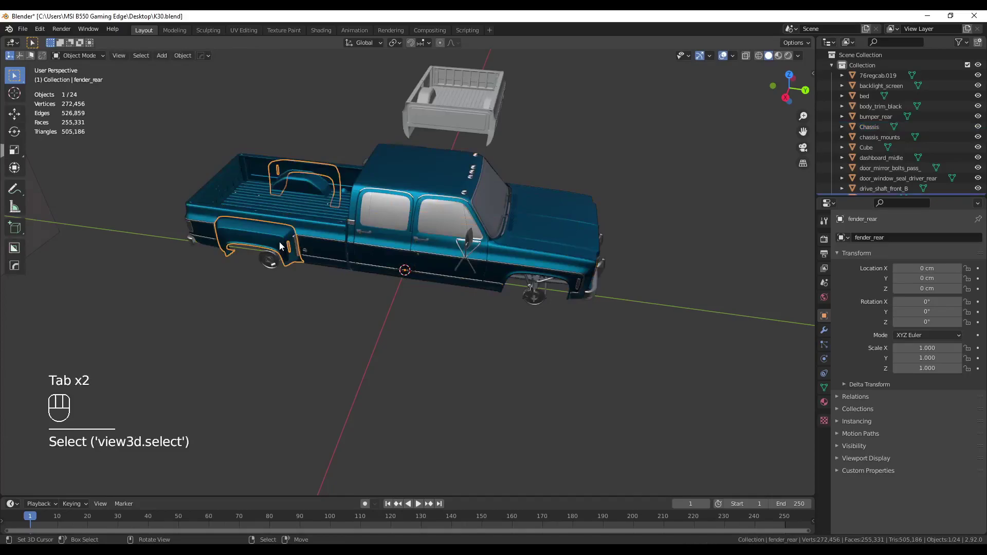
{"action": "key", "text": "Tab"}
{"action": "key", "text": "Tab"}
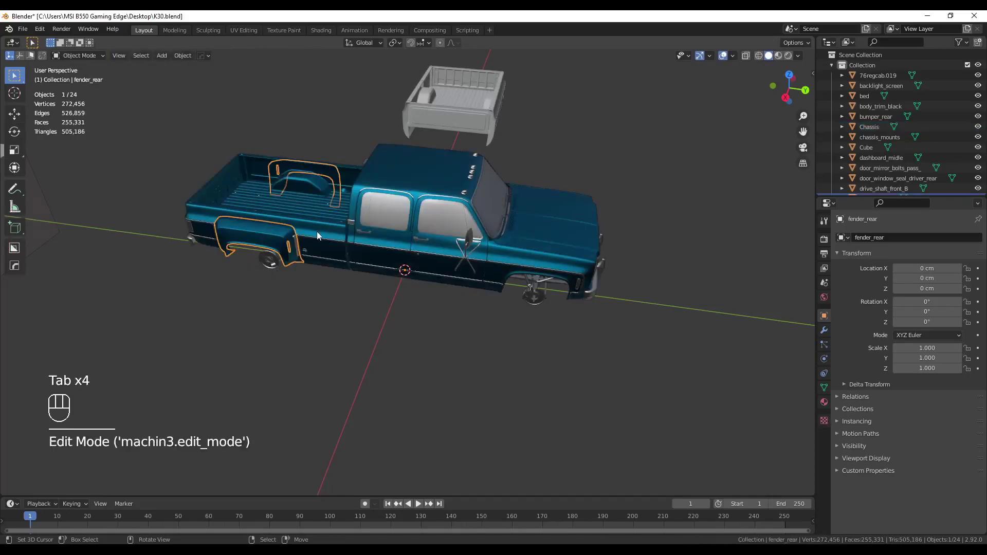
{"action": "left_click", "coordinate": [317, 232]}
{"action": "key", "text": "Tab"}
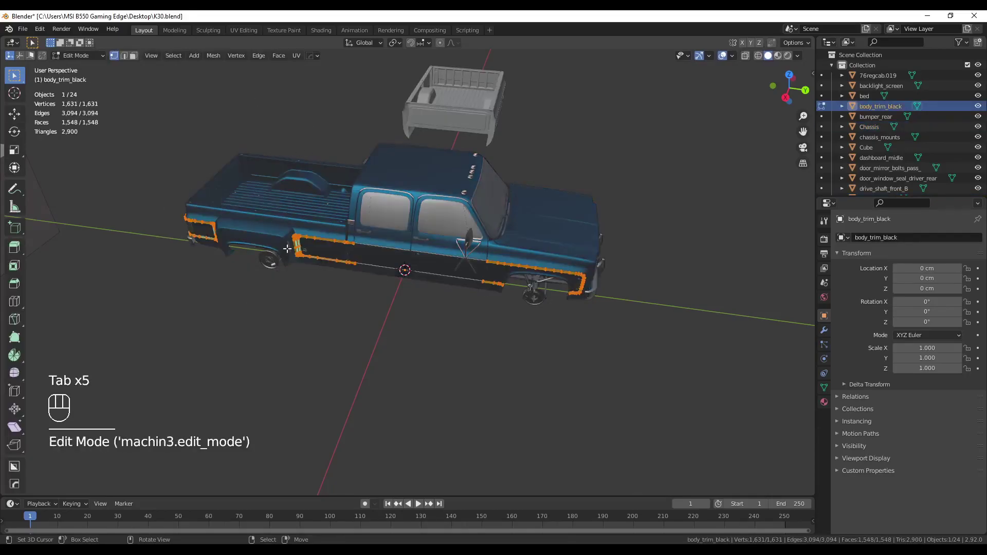
{"action": "key", "text": "Tab"}
Select dashboard_midle, then box-select all truck parts except the grey bed and cube
{"action": "middle_click_drag", "start_coordinate": [372, 214], "coordinate": [467, 294]}
{"action": "scroll", "coordinate": [458, 286], "scroll_direction": "up", "scroll_amount": 3}
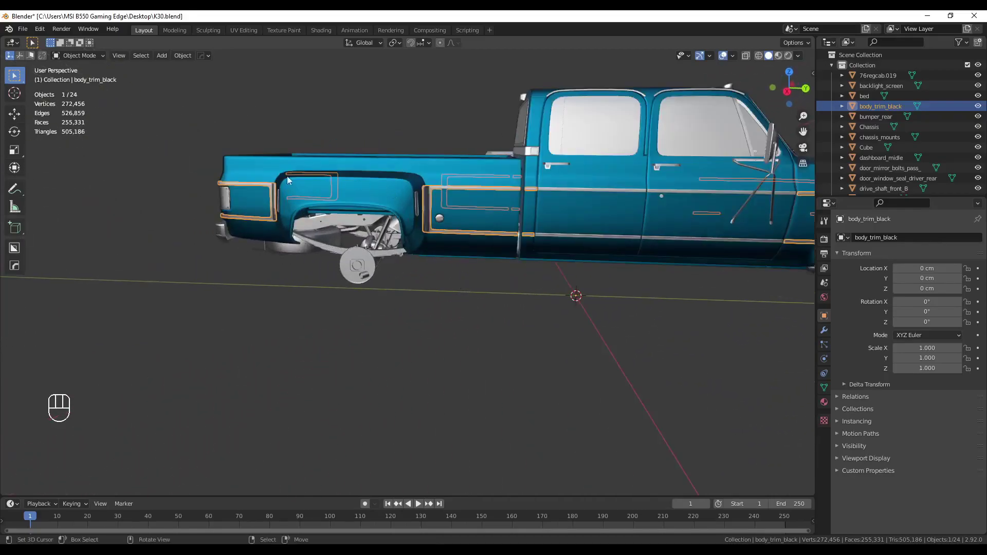
{"action": "middle_click_drag", "start_coordinate": [445, 220], "coordinate": [429, 252], "text": "shift"}
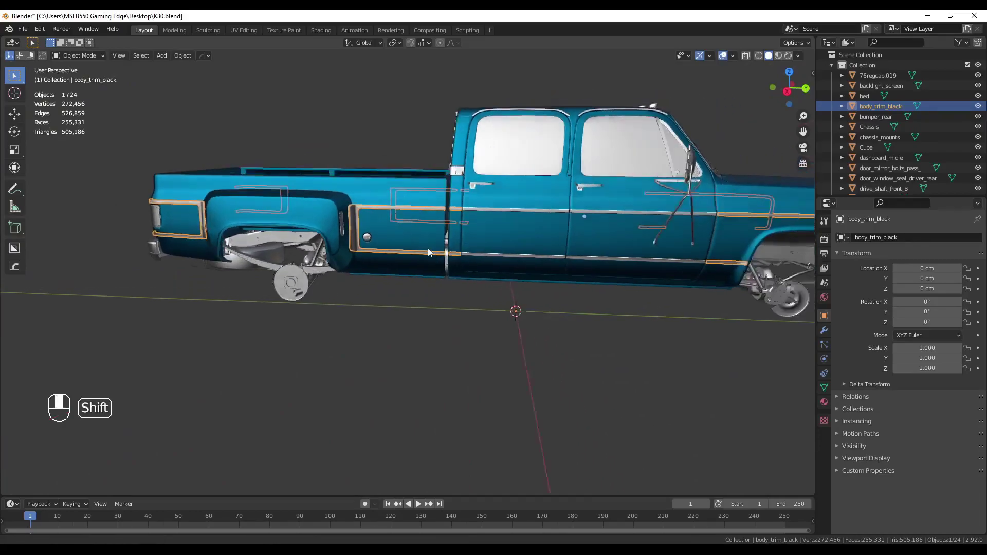
{"action": "scroll", "coordinate": [430, 252], "scroll_direction": "down", "scroll_amount": 3}
{"action": "middle_click_drag", "start_coordinate": [303, 267], "coordinate": [260, 276]}
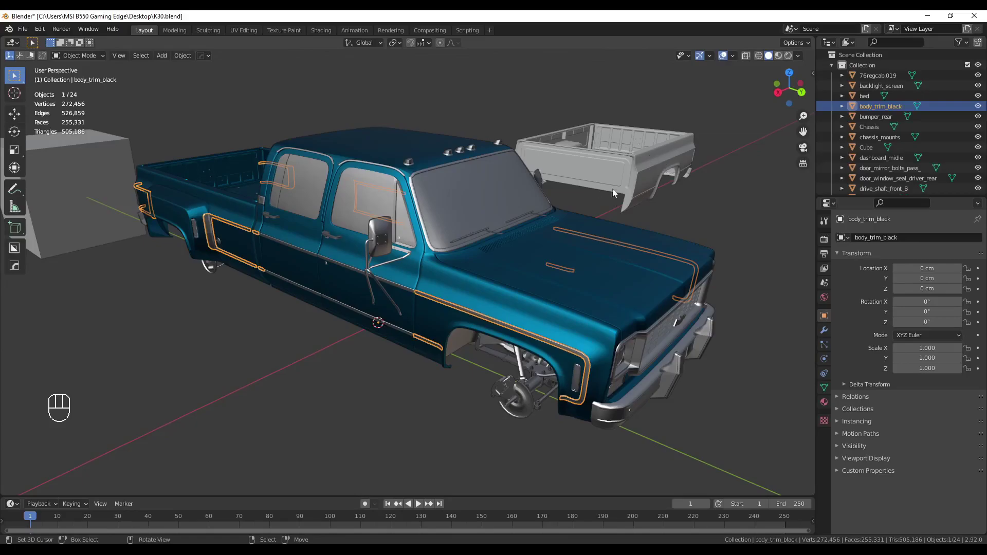
{"action": "middle_click_drag", "start_coordinate": [630, 183], "coordinate": [463, 192]}
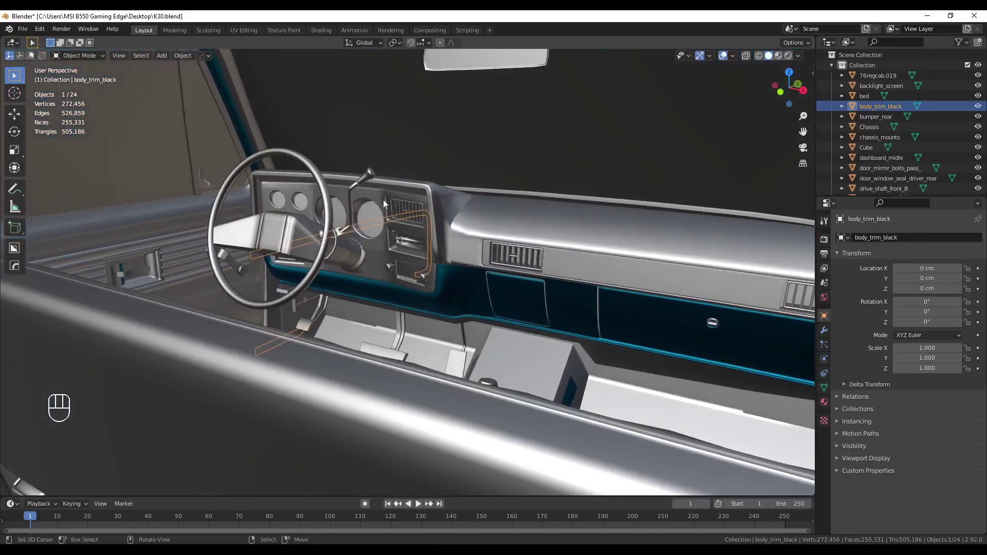
{"action": "left_click", "coordinate": [281, 228]}
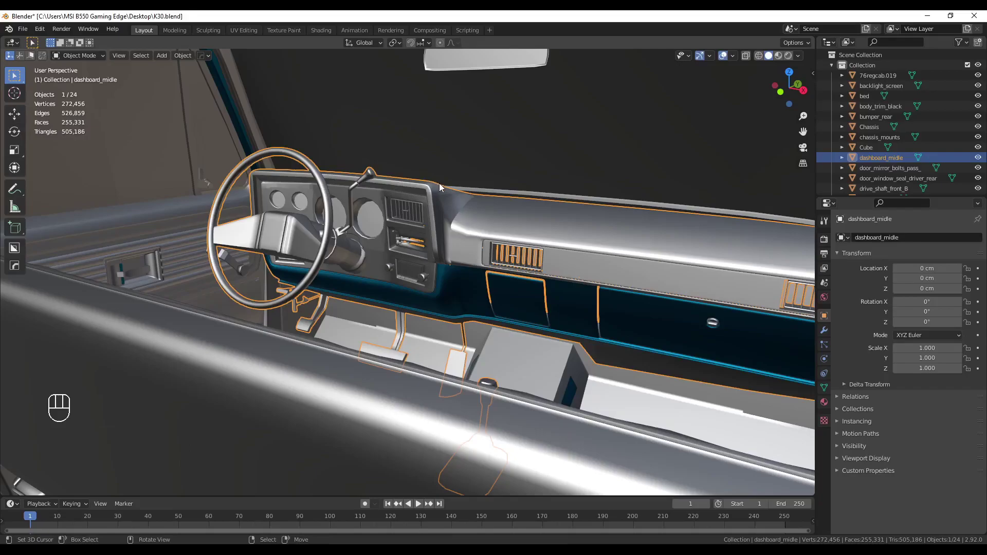
{"action": "middle_click_drag", "start_coordinate": [464, 175], "coordinate": [182, 215]}
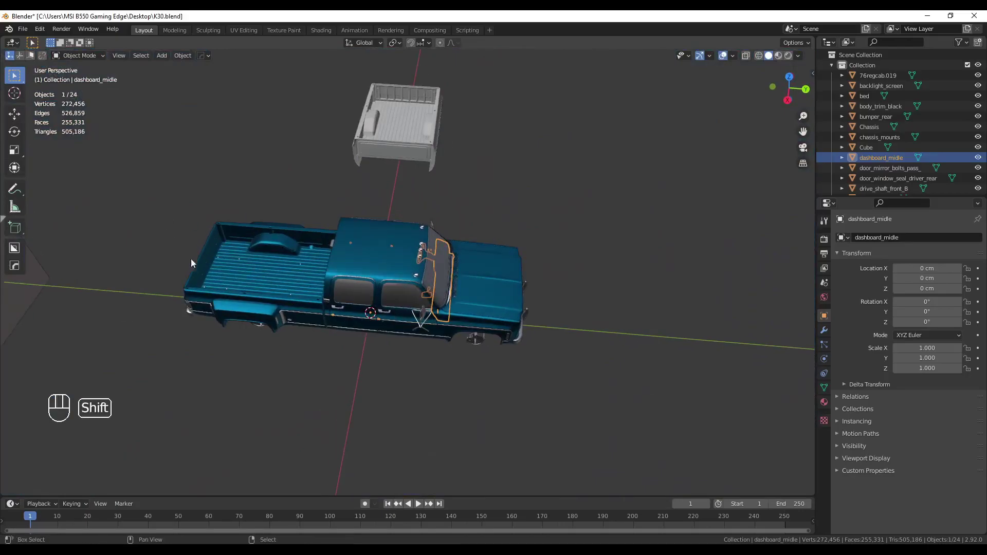
{"action": "left_click_drag", "start_coordinate": [176, 215], "coordinate": [573, 363], "text": "shift"}
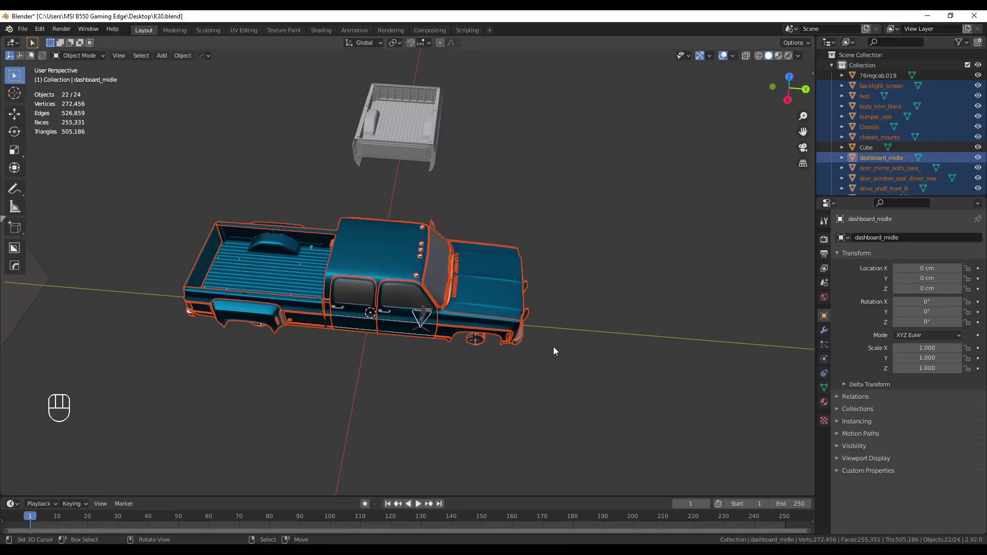
Rotate the selected truck parts -90° about global Z, after cancelling a 9° attempt
{"action": "key", "text": "r"}
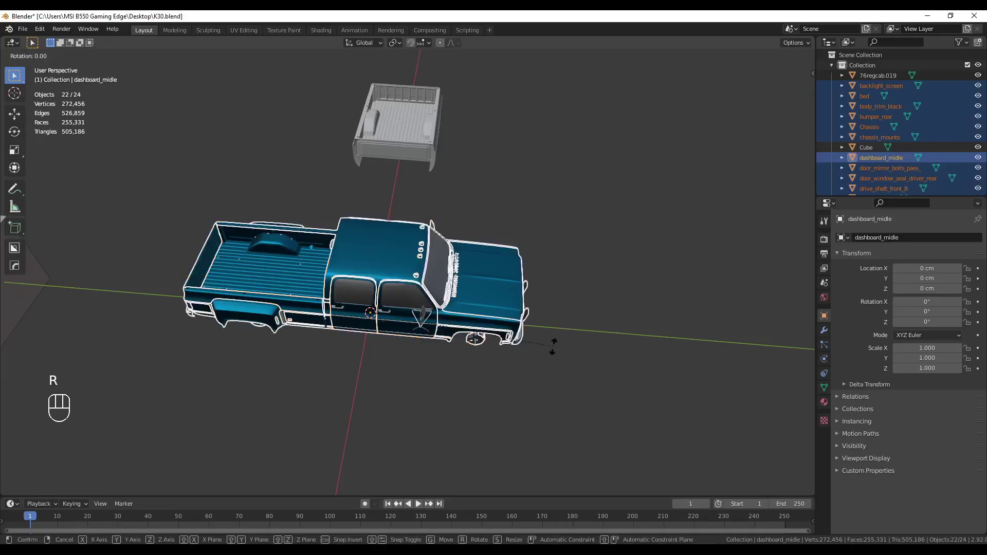
{"action": "key", "text": "z"}
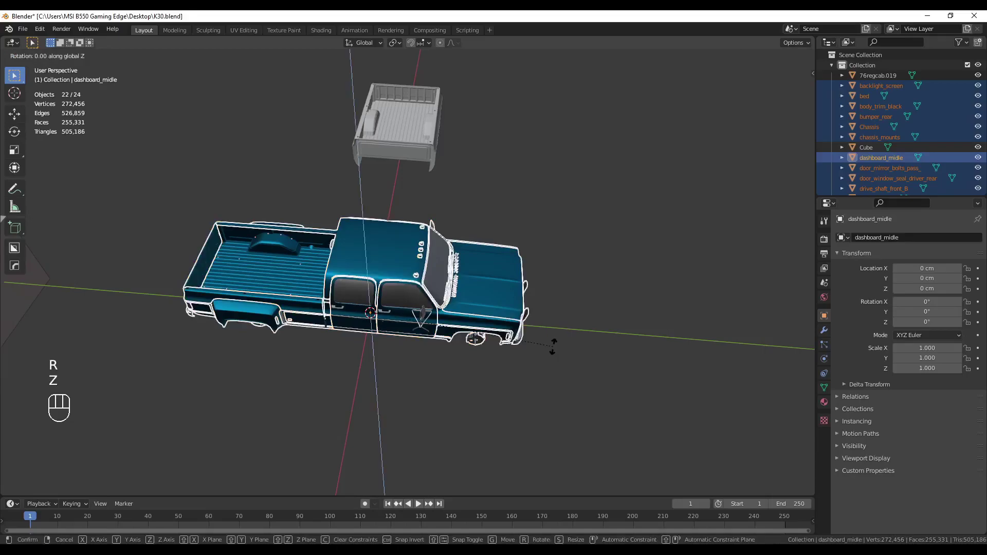
{"action": "type", "text": "9"}
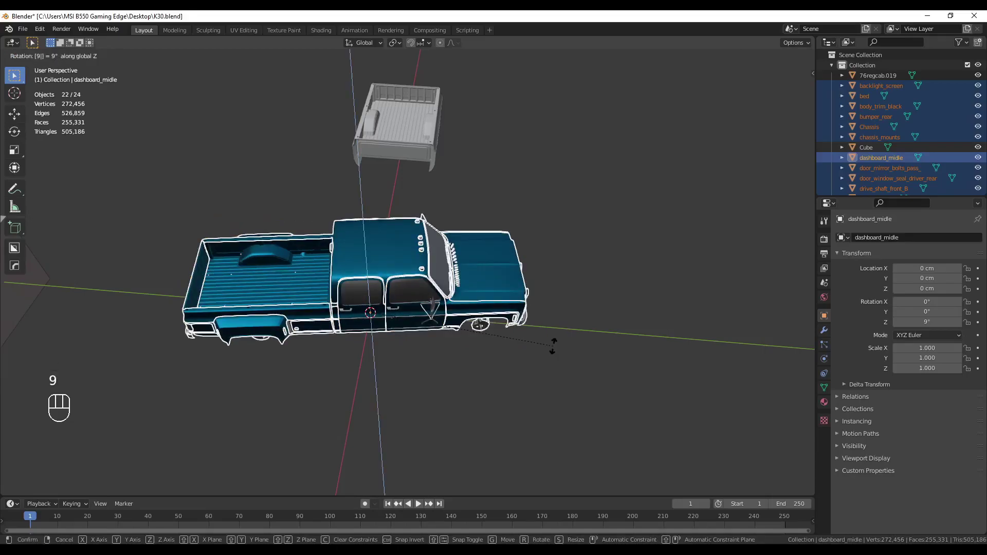
{"action": "right_click", "coordinate": [554, 347]}
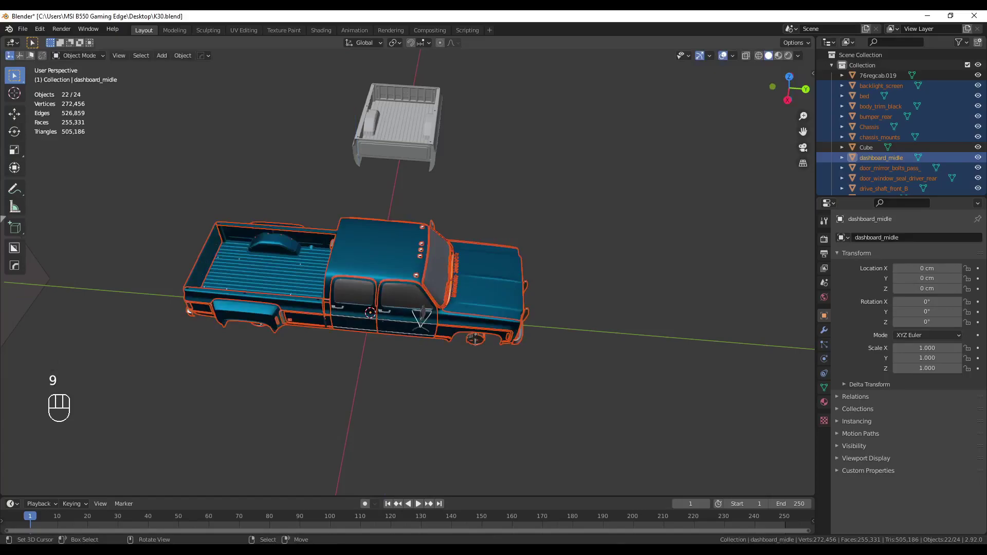
{"action": "key", "text": "r"}
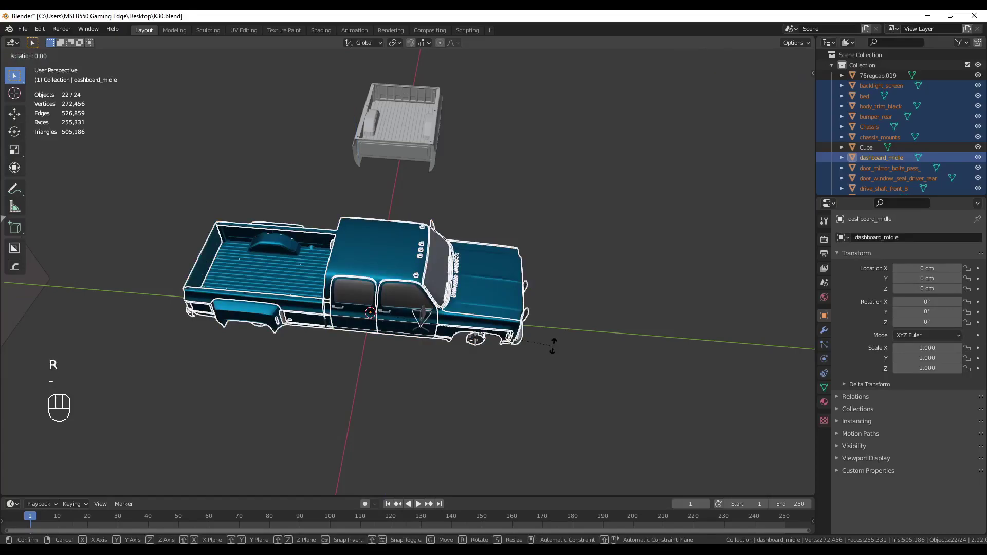
{"action": "type", "text": "z90"}
{"action": "key", "text": "Return"}
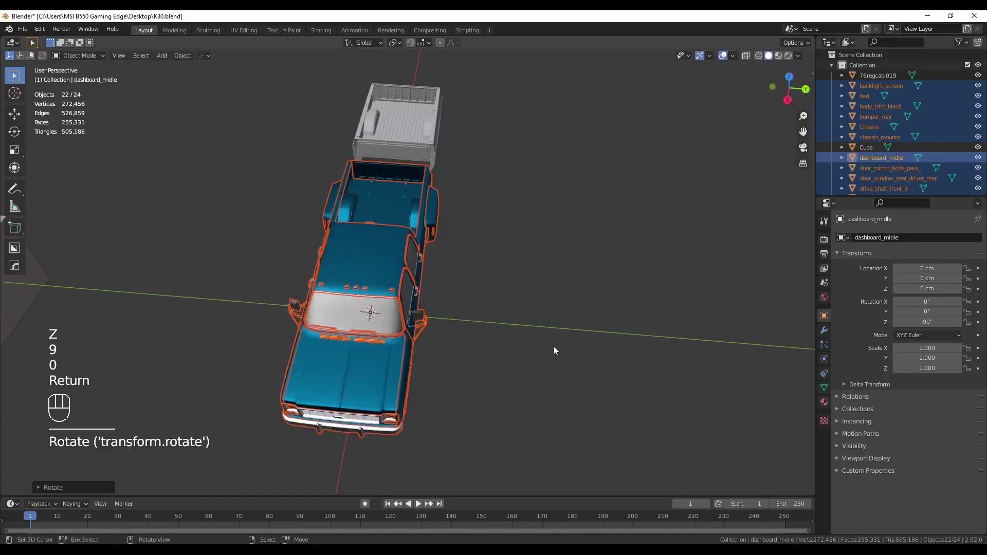
In Front Orthographic view, tilt the truck 0.552° around Y to level it
{"action": "key", "text": "KP_1"}
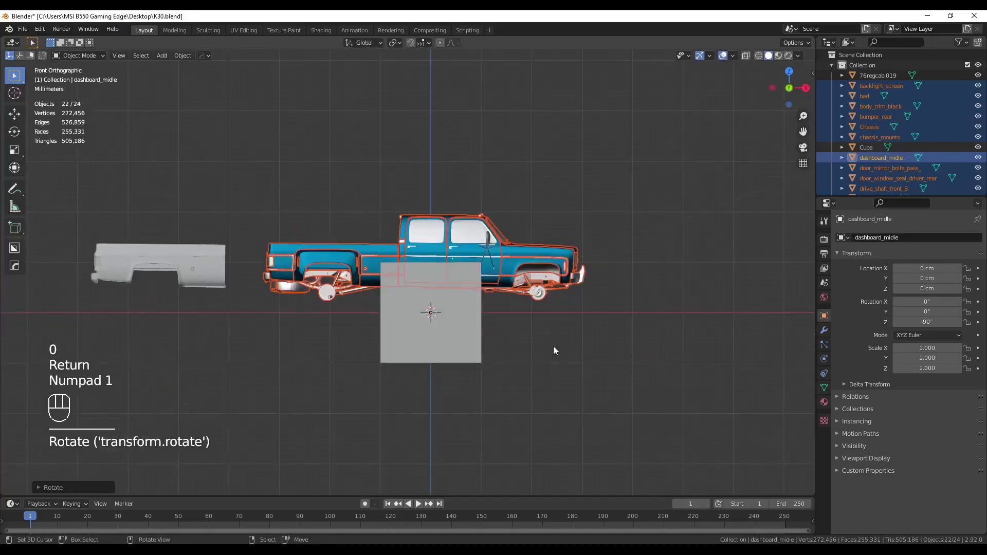
{"action": "scroll", "coordinate": [554, 346], "scroll_direction": "up", "scroll_amount": 4}
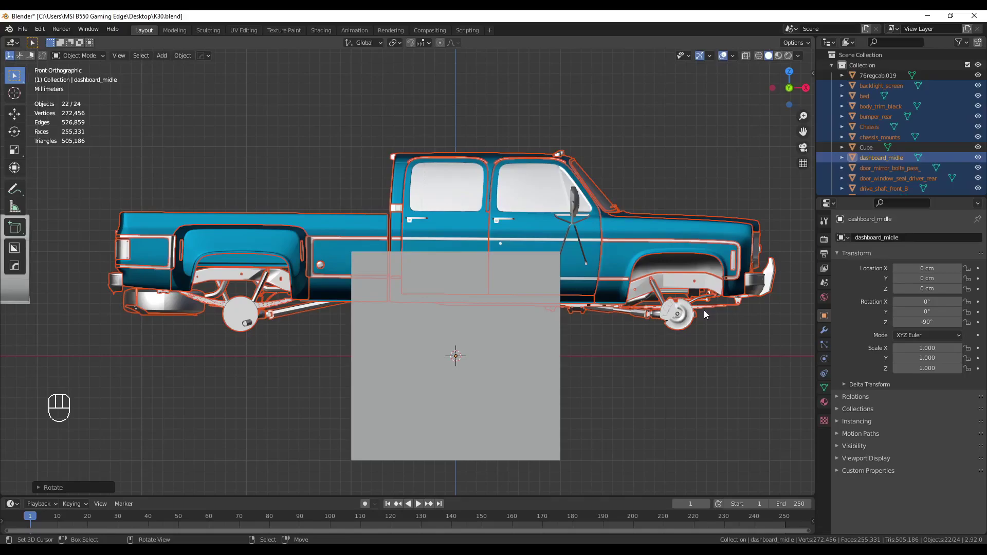
{"action": "key", "text": "r"}
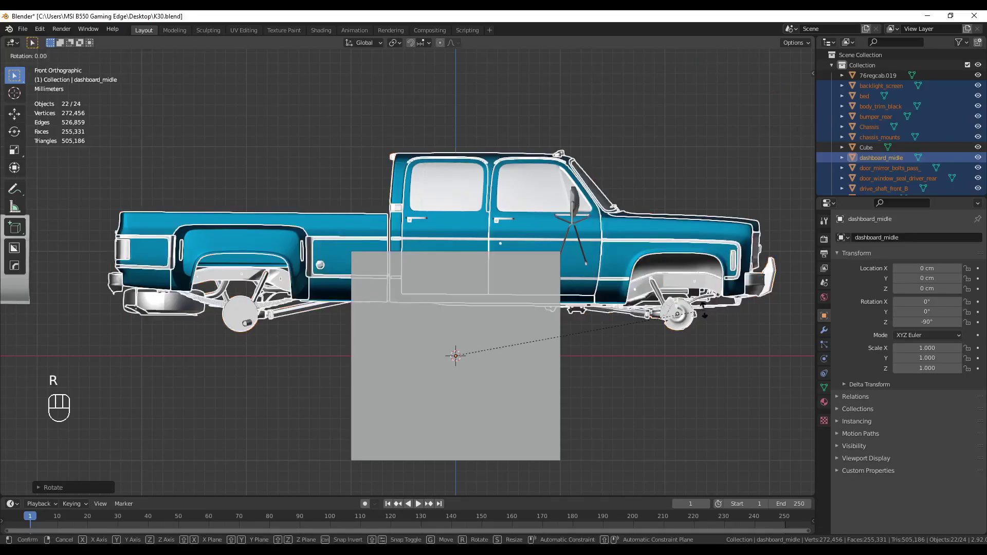
{"action": "key", "text": "y"}
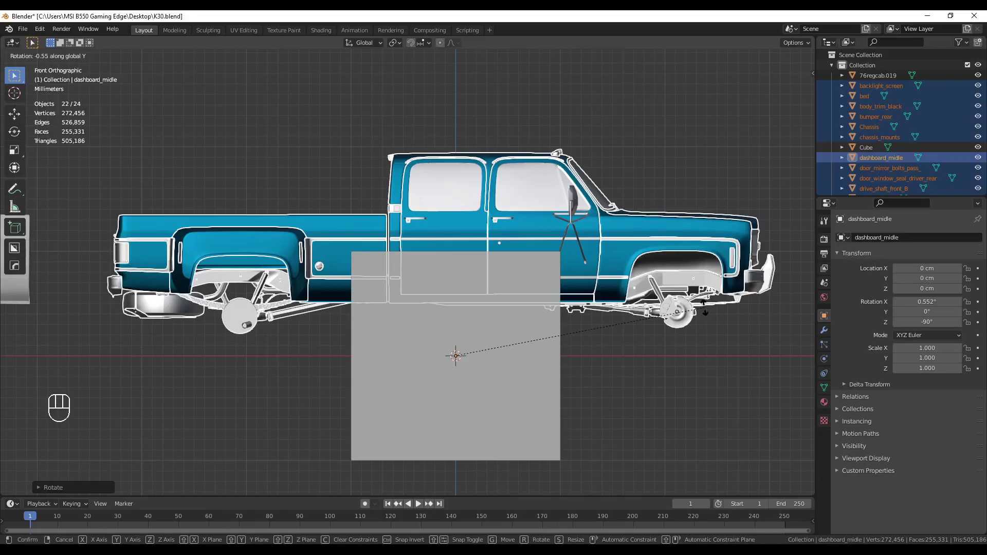
{"action": "left_click", "coordinate": [705, 308]}
Nudge the truck along X to Location X −0.019654 cm, then view it from the front
{"action": "key", "text": "g"}
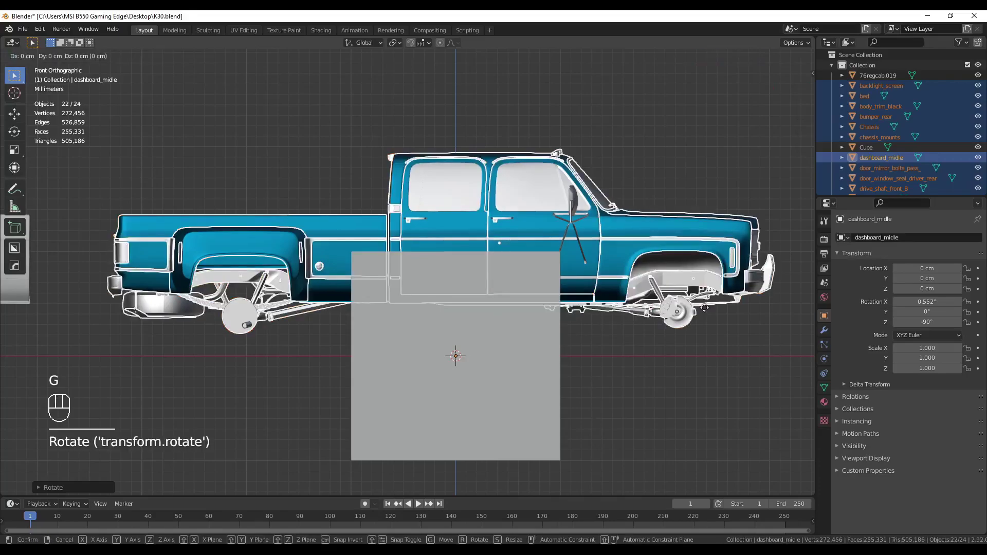
{"action": "key", "text": "x"}
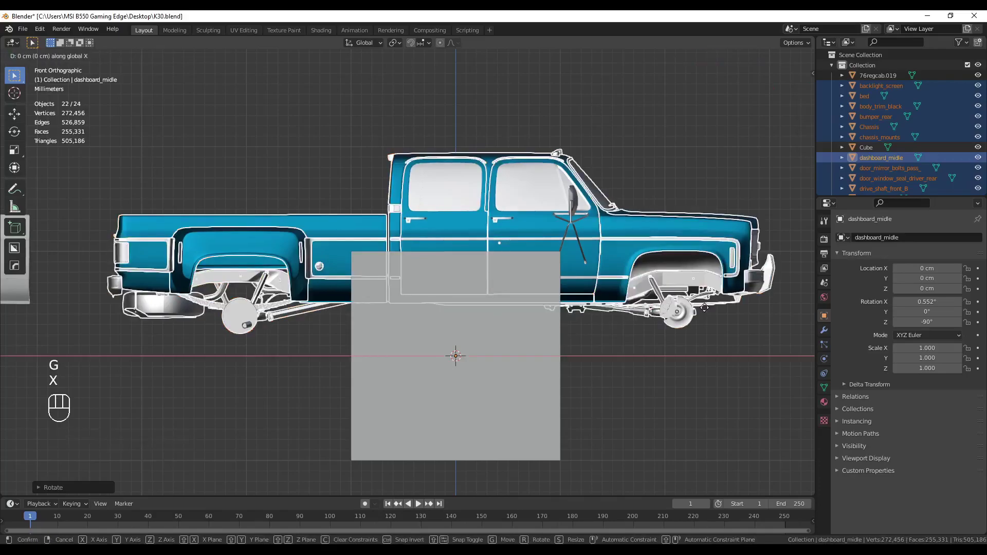
{"action": "left_click", "coordinate": [702, 308]}
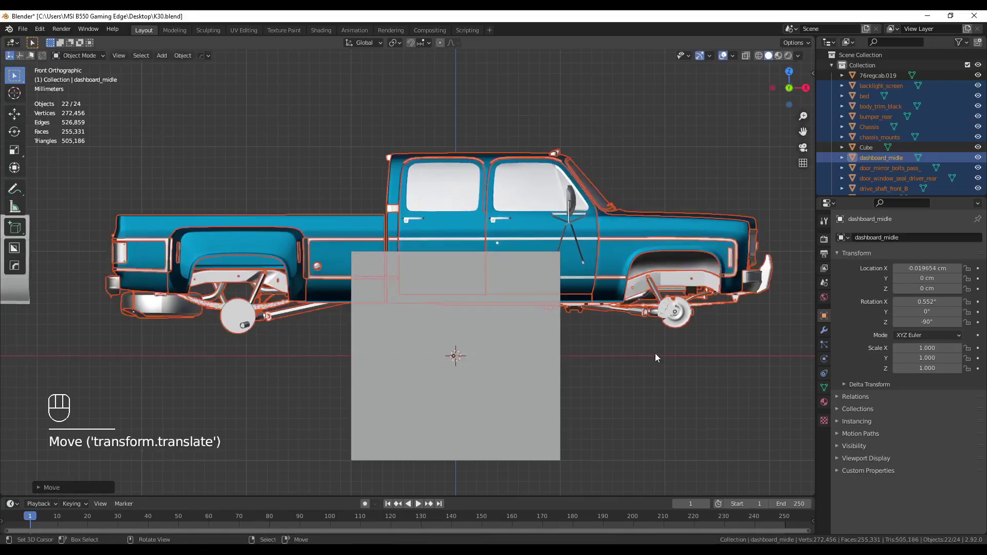
{"action": "key", "text": "KP_3"}
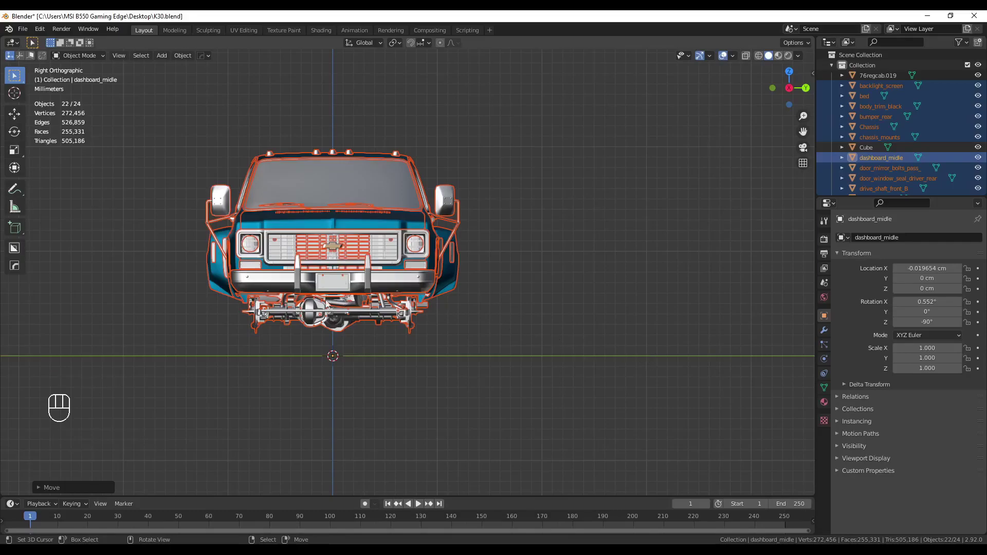
{"action": "scroll", "coordinate": [350, 299], "scroll_direction": "up", "scroll_amount": 5}
{"action": "middle_click_drag", "start_coordinate": [353, 296], "coordinate": [528, 309]}
{"action": "scroll", "coordinate": [434, 282], "scroll_direction": "down", "scroll_amount": 5}
{"action": "key", "text": "KP_1"}
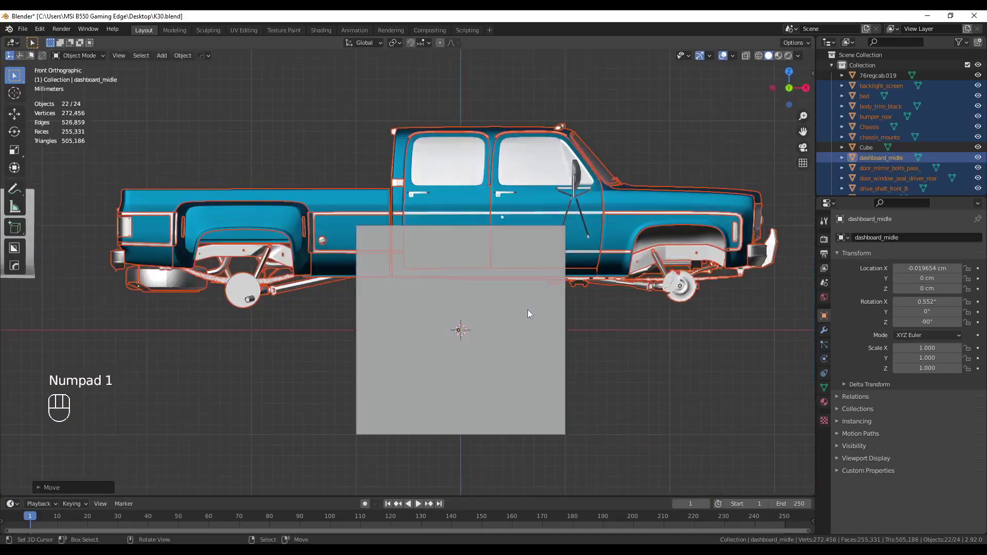
{"action": "key", "text": "KP_3"}
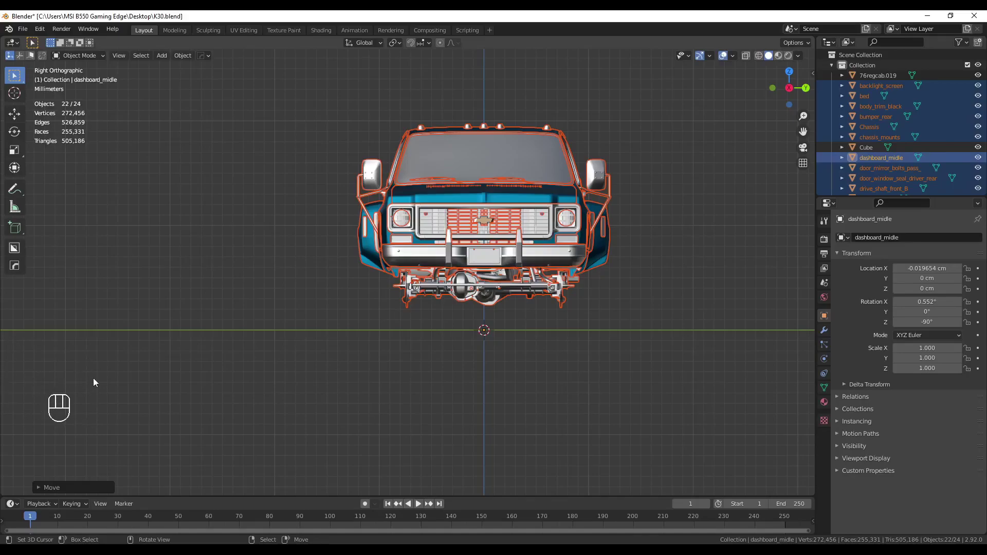
{"action": "middle_click_drag", "start_coordinate": [94, 378], "coordinate": [102, 393]}
{"action": "scroll", "coordinate": [101, 393], "scroll_direction": "up", "scroll_amount": 5}
{"action": "key", "text": "ctrl"}
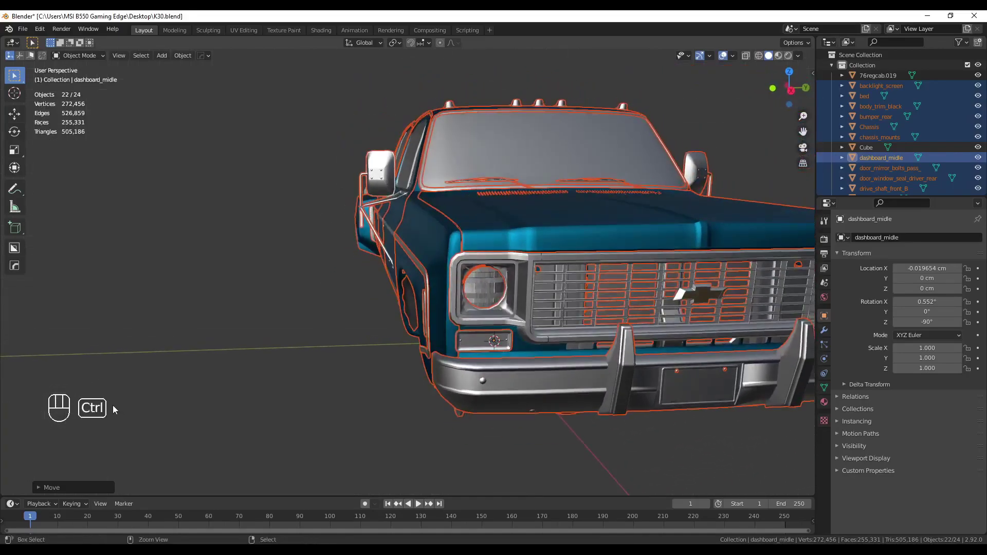
{"action": "key", "text": "ctrl+z"}
{"action": "key", "text": "ctrl+shift+z"}
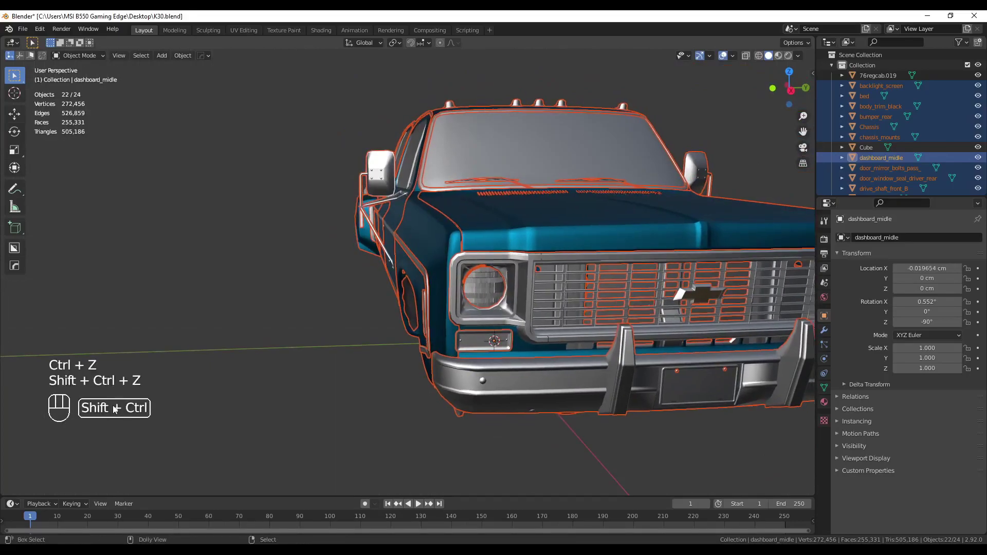
{"action": "middle_click_drag", "start_coordinate": [204, 394], "coordinate": [335, 348]}
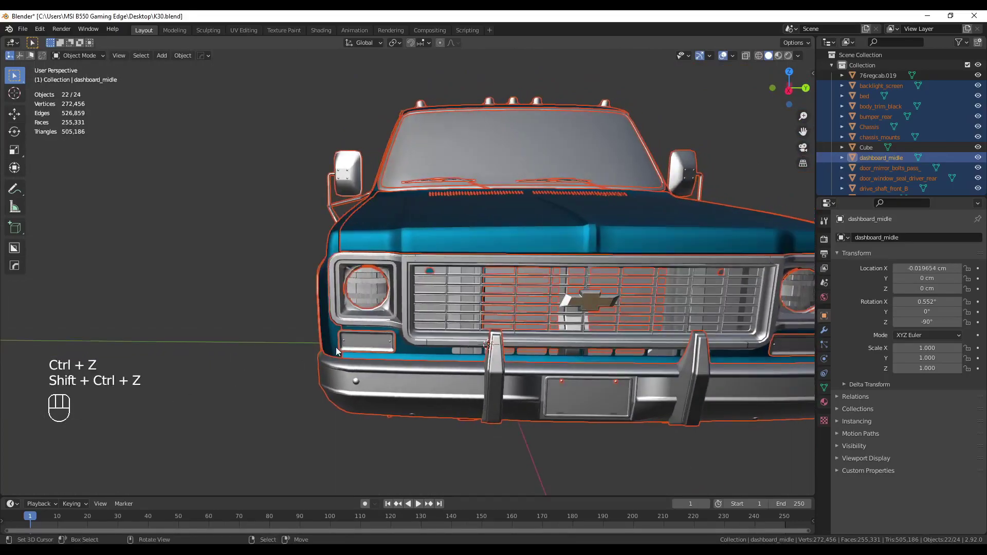
{"action": "key", "text": "KP_1"}
{"action": "key", "text": "KP_3"}
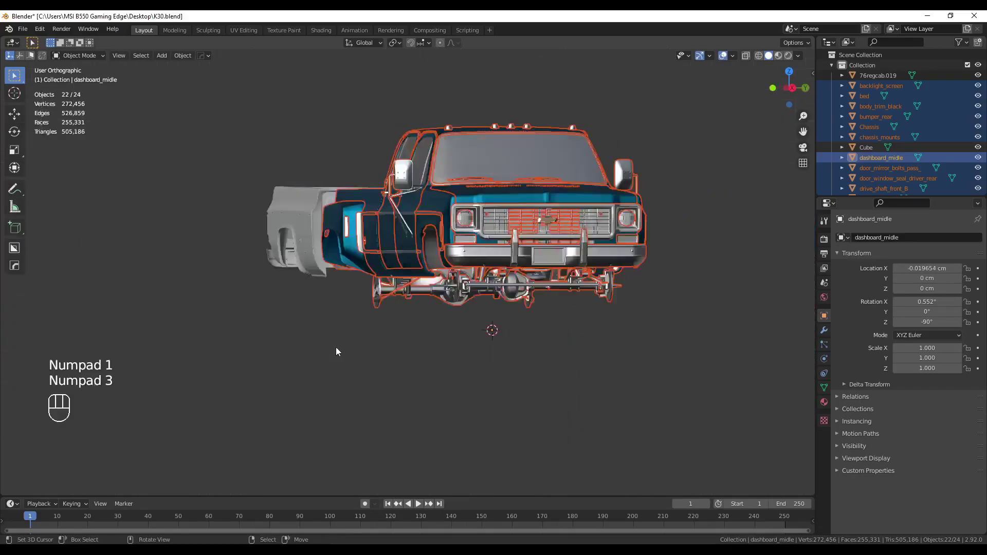
{"action": "key", "text": "shift"}
{"action": "middle_click_drag", "start_coordinate": [384, 325], "coordinate": [322, 351], "text": "shift"}
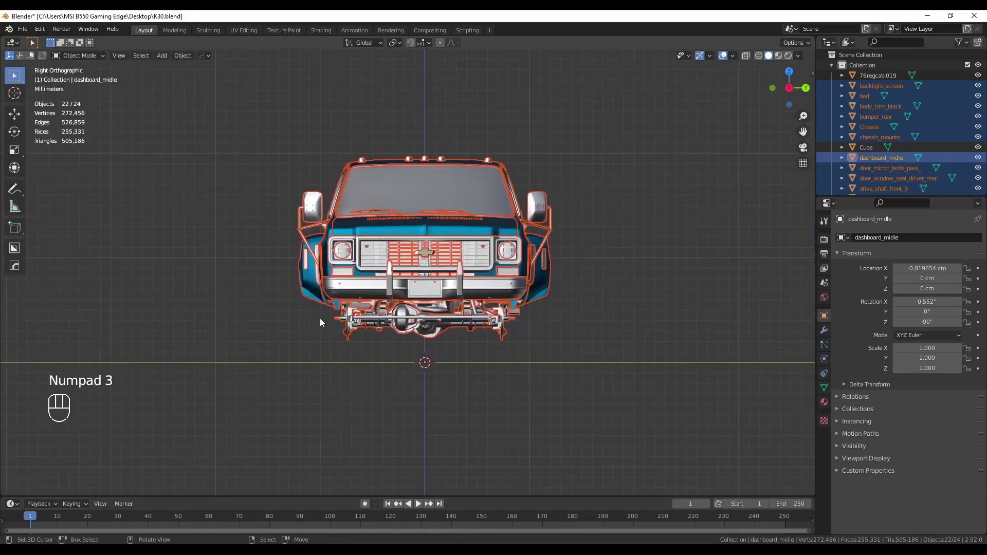
Measure the truck's side-to-side width with the Measure tool, then undo the ruler
{"action": "left_click", "coordinate": [16, 227]}
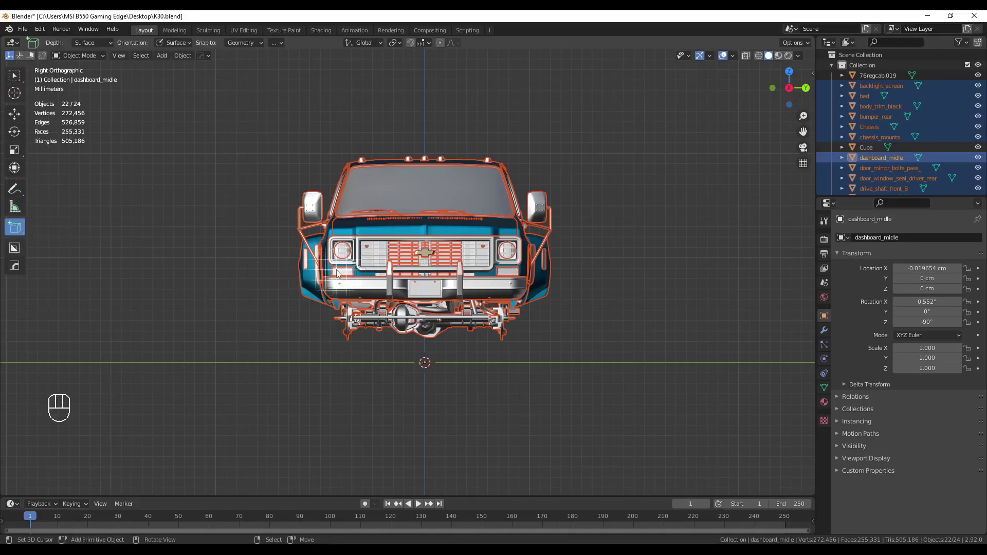
{"action": "left_click", "coordinate": [14, 207]}
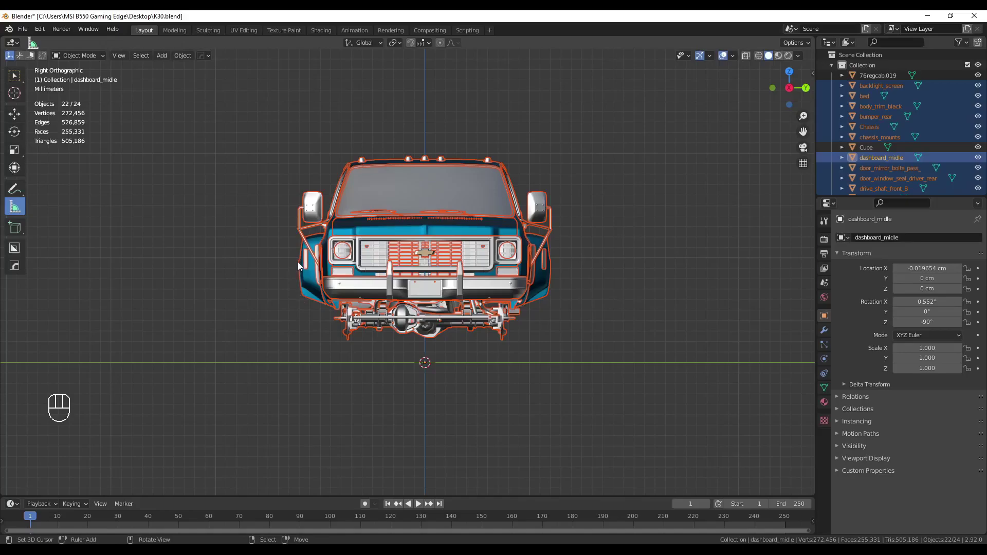
{"action": "left_click_drag", "start_coordinate": [297, 261], "coordinate": [552, 259]}
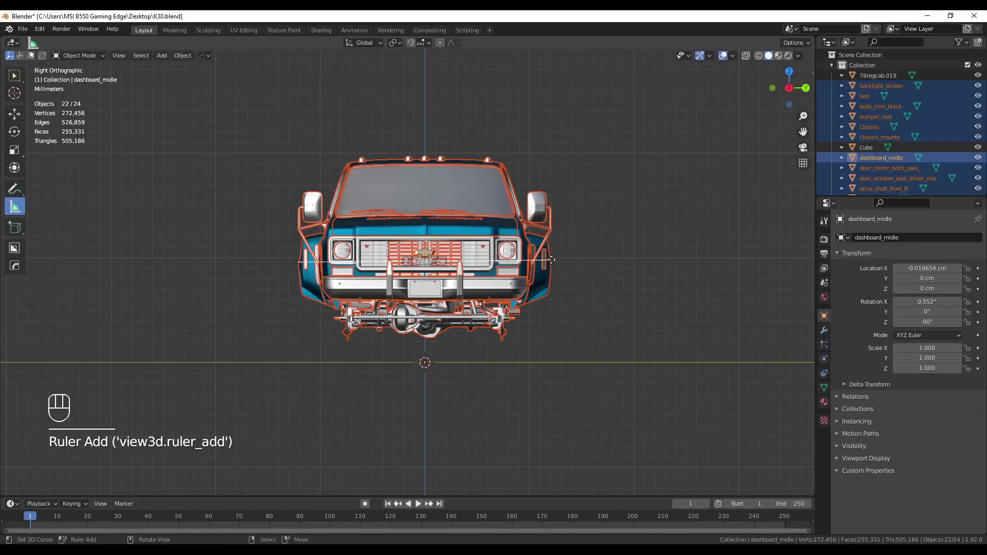
{"action": "key", "text": "ctrl"}
{"action": "key", "text": "ctrl+z"}
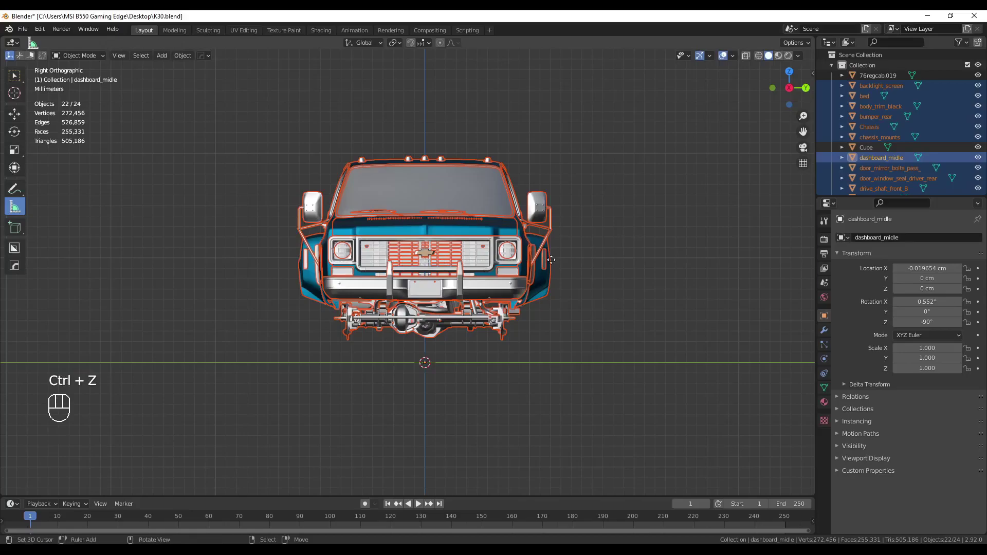
{"action": "scroll", "coordinate": [551, 259], "scroll_direction": "up", "scroll_amount": 3}
{"action": "middle_click_drag", "start_coordinate": [552, 259], "coordinate": [418, 135]}
Add 76regcab.019 to the selection and scale the truck parts up to 1.032
{"action": "left_click", "coordinate": [418, 135], "text": "shift"}
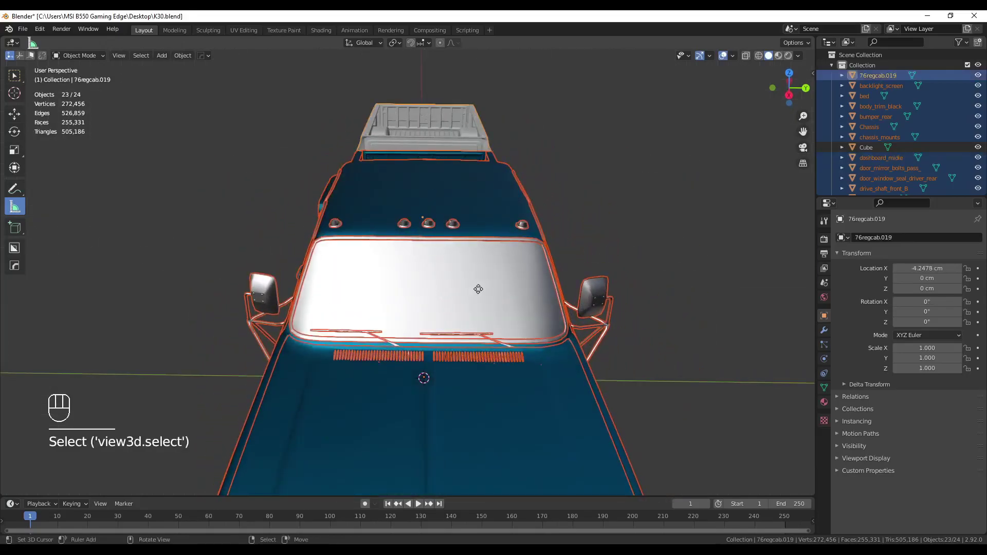
{"action": "key", "text": "KP_1"}
{"action": "key", "text": "KP_3"}
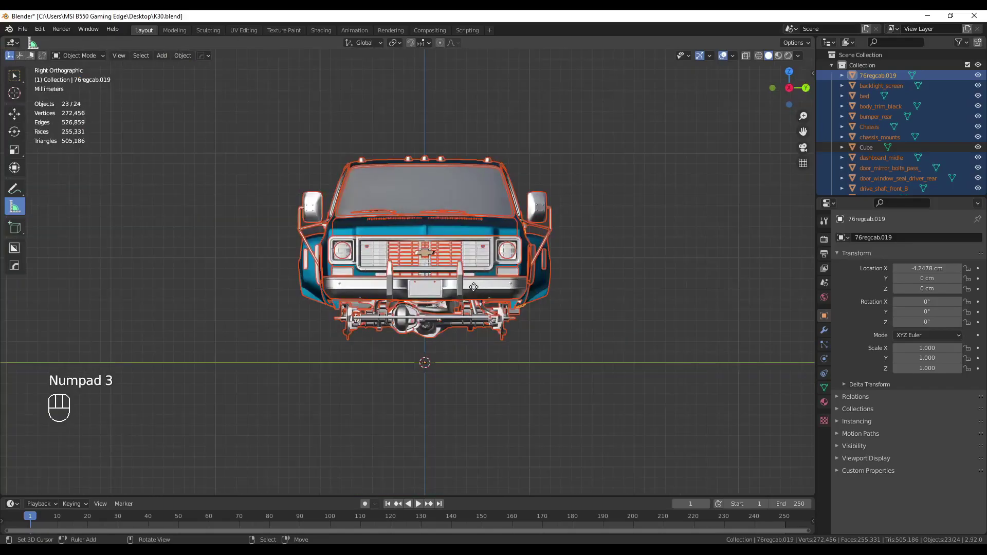
{"action": "key", "text": "s"}
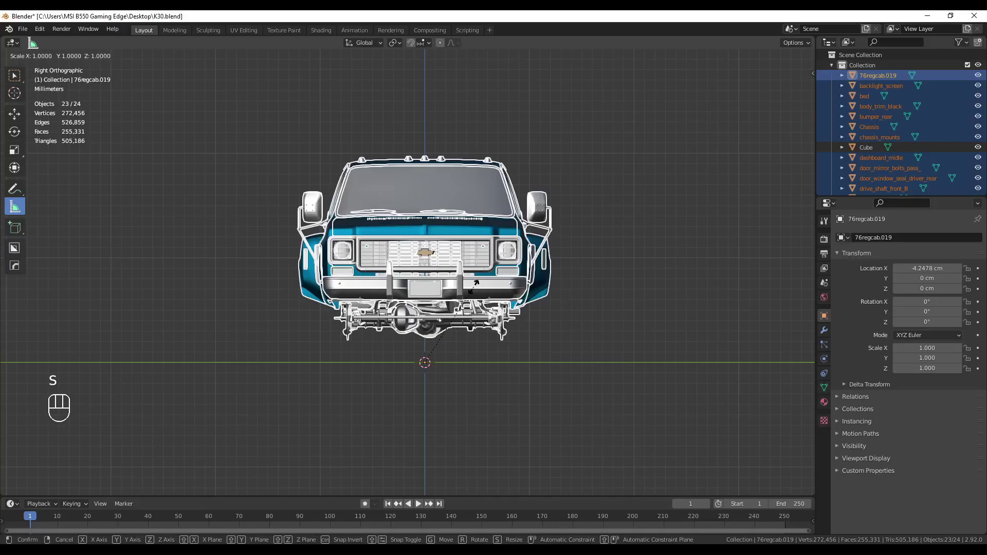
{"action": "left_click", "coordinate": [474, 283]}
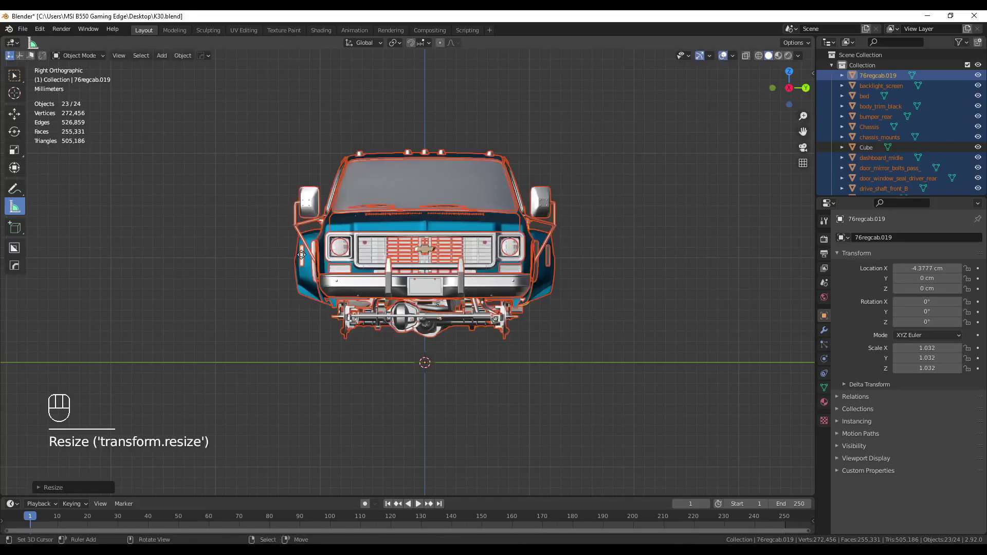
Re-measure the truck's width, remove the ruler, and return to Select Box keeping scale 1.032
{"action": "left_click_drag", "start_coordinate": [297, 259], "coordinate": [556, 257]}
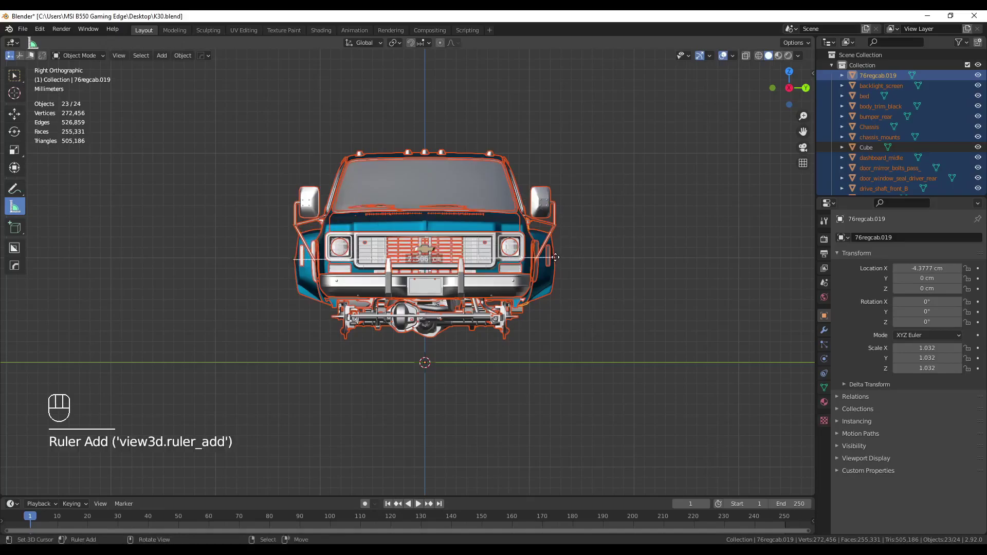
{"action": "key", "text": "ctrl+z"}
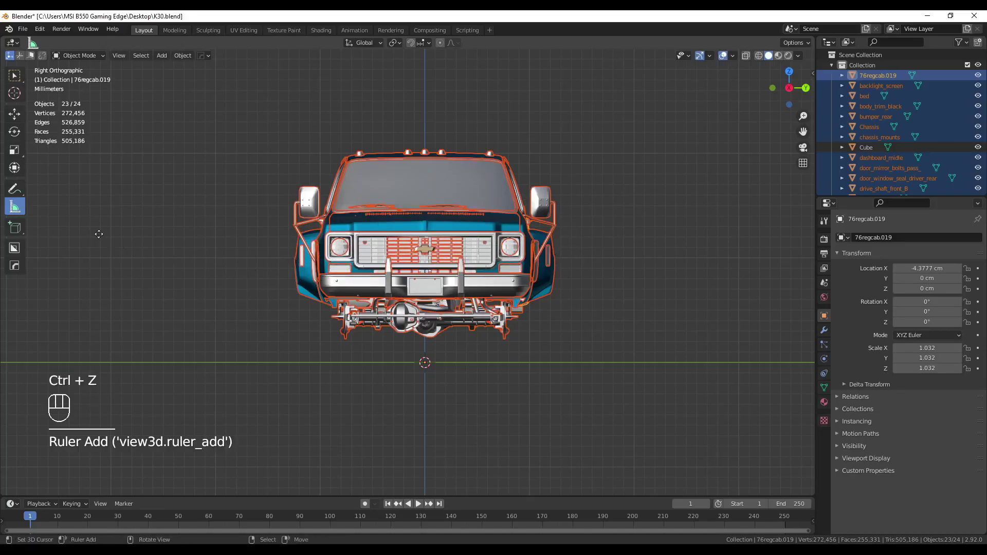
{"action": "left_click", "coordinate": [15, 76]}
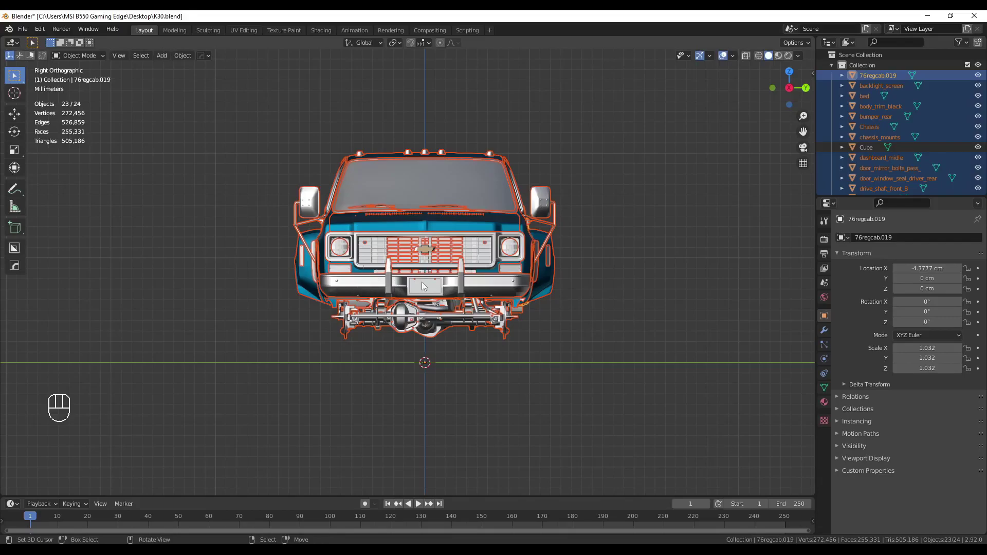
{"action": "key", "text": "s"}
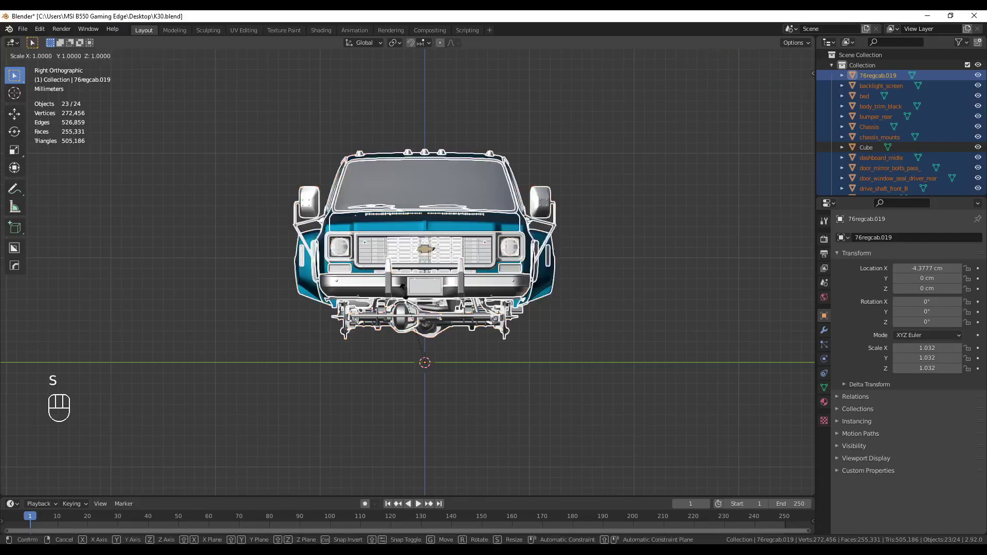
{"action": "right_click", "coordinate": [414, 308]}
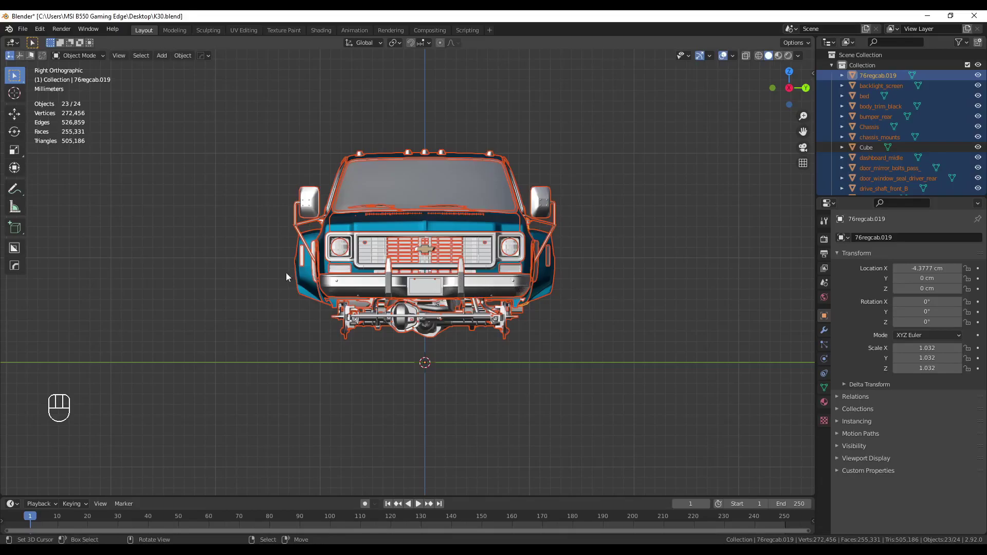
Select all 24 objects and apply All Transforms, zeroing location and resetting scale to 1.000
{"action": "middle_click_drag", "start_coordinate": [489, 262], "coordinate": [452, 270]}
{"action": "key", "text": "KP_1"}
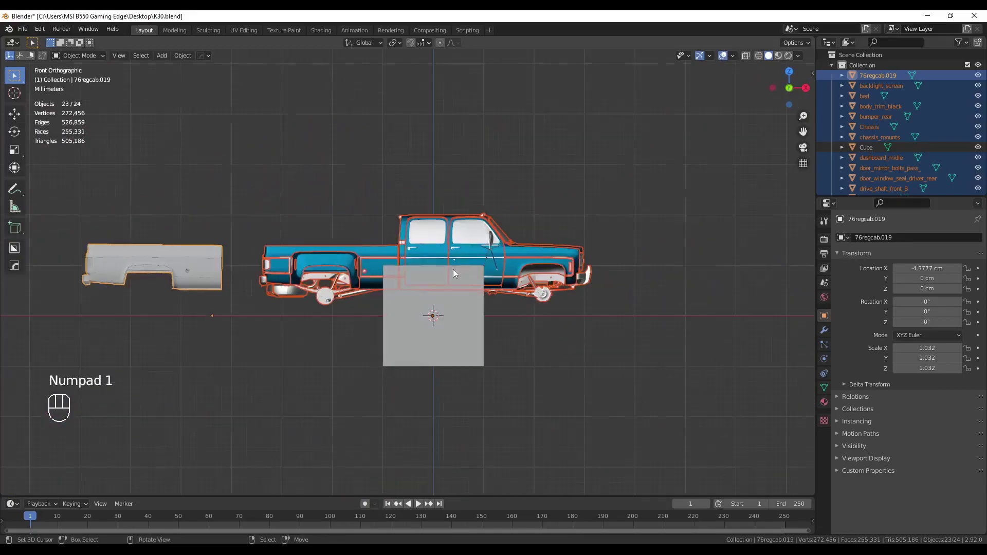
{"action": "key", "text": "a"}
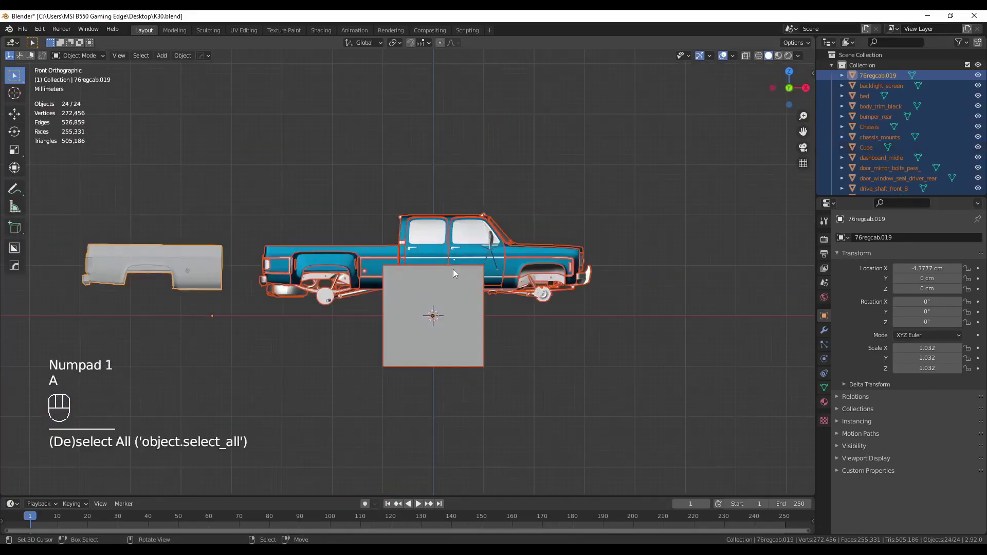
{"action": "key", "text": "ctrl+a"}
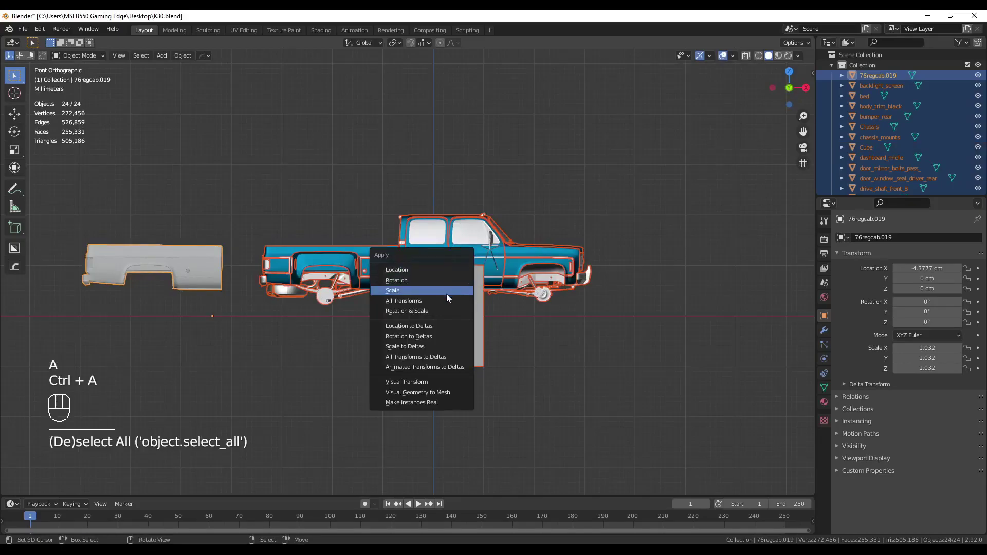
{"action": "left_click", "coordinate": [445, 300]}
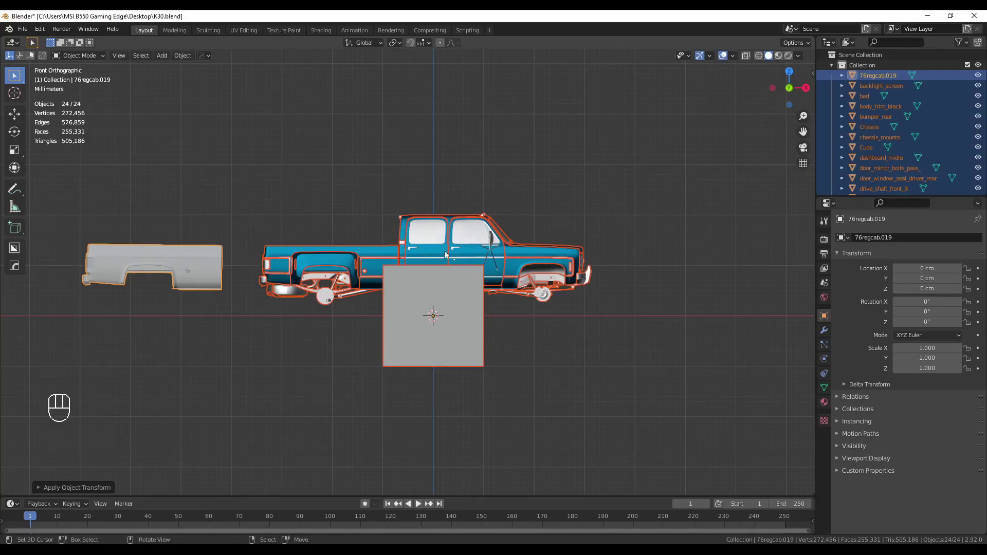
{"action": "middle_click_drag", "start_coordinate": [601, 266], "coordinate": [507, 293]}
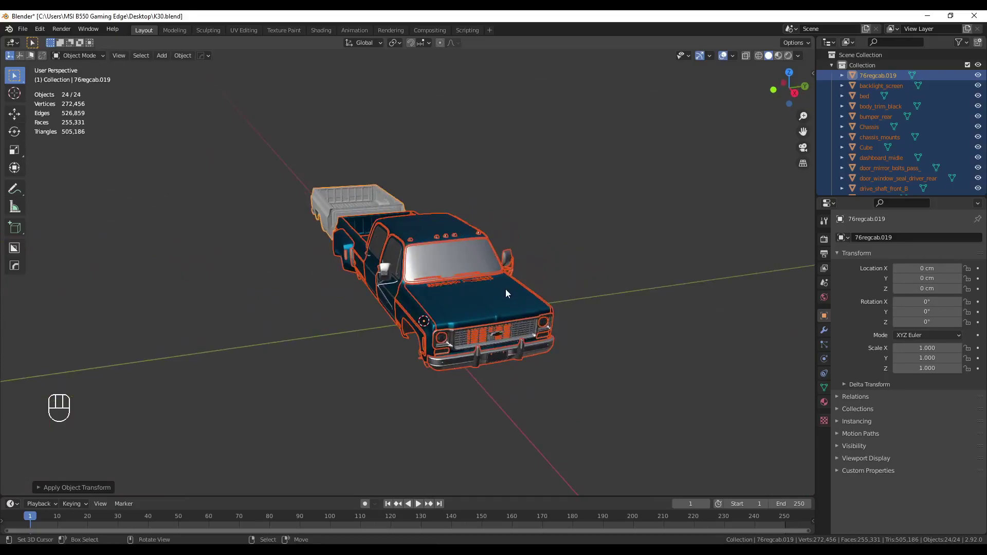
{"action": "key", "text": "KP_1"}
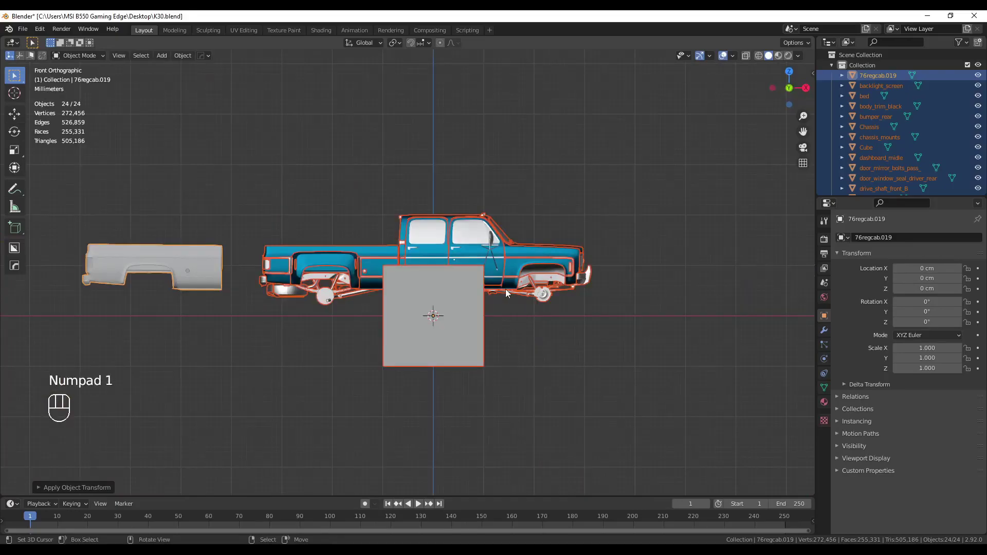
{"action": "middle_click_drag", "start_coordinate": [616, 251], "coordinate": [546, 257]}
{"action": "scroll", "coordinate": [545, 268], "scroll_direction": "up", "scroll_amount": 2}
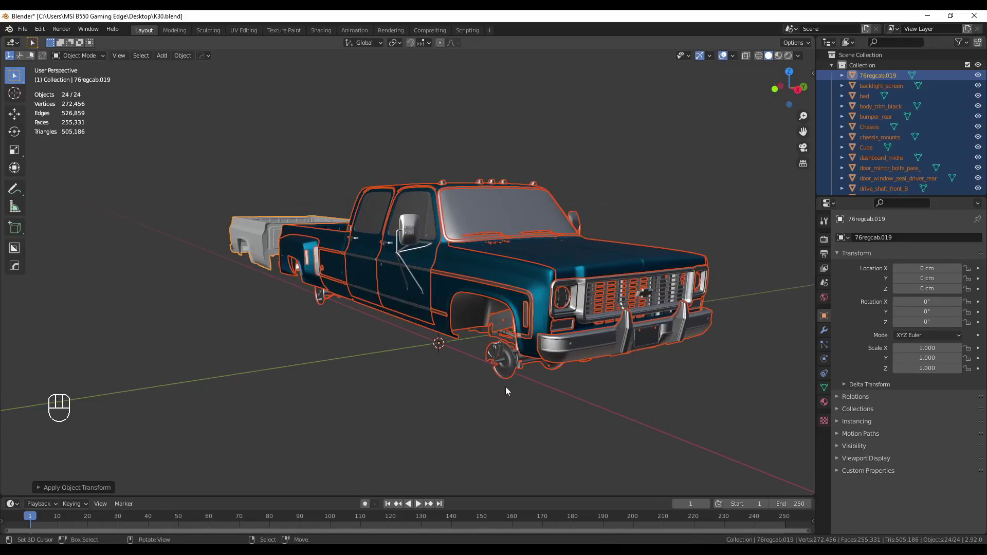
{"action": "middle_click_drag", "start_coordinate": [415, 368], "coordinate": [353, 281]}
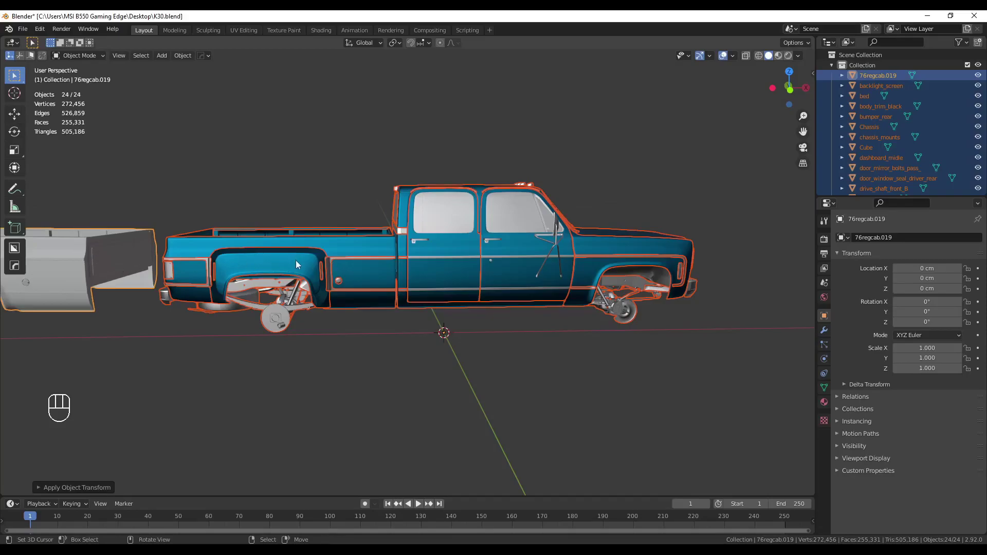
{"action": "middle_click_drag", "start_coordinate": [598, 306], "coordinate": [387, 272]}
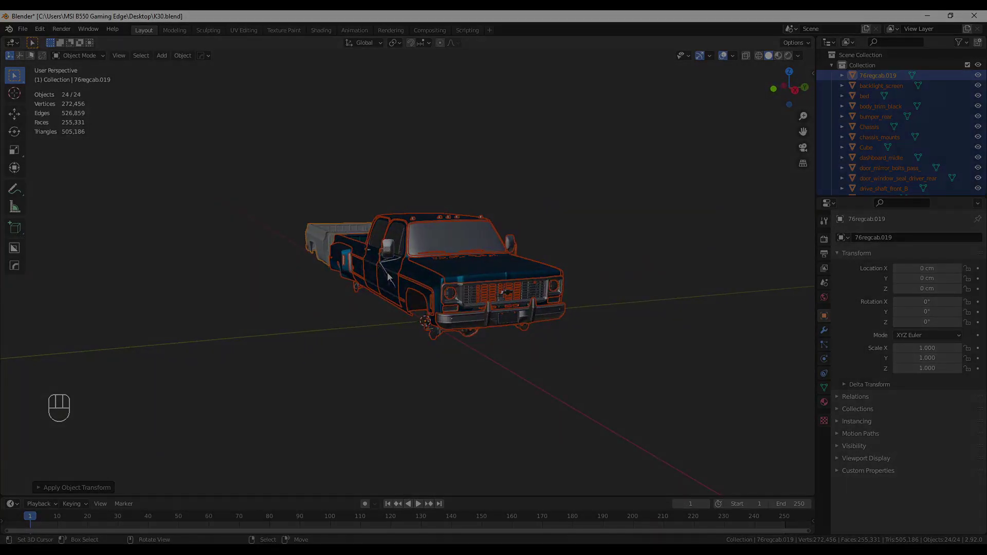